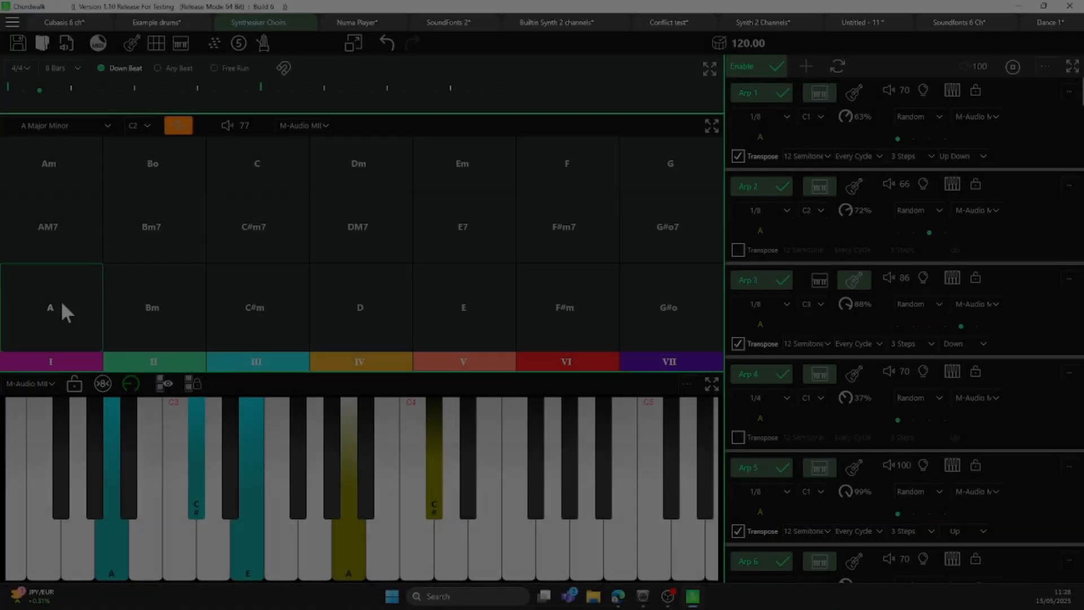
# Play the chord sequence D, E, F, G, E7 and A on the chord grid.
pyautogui.click(371, 314)
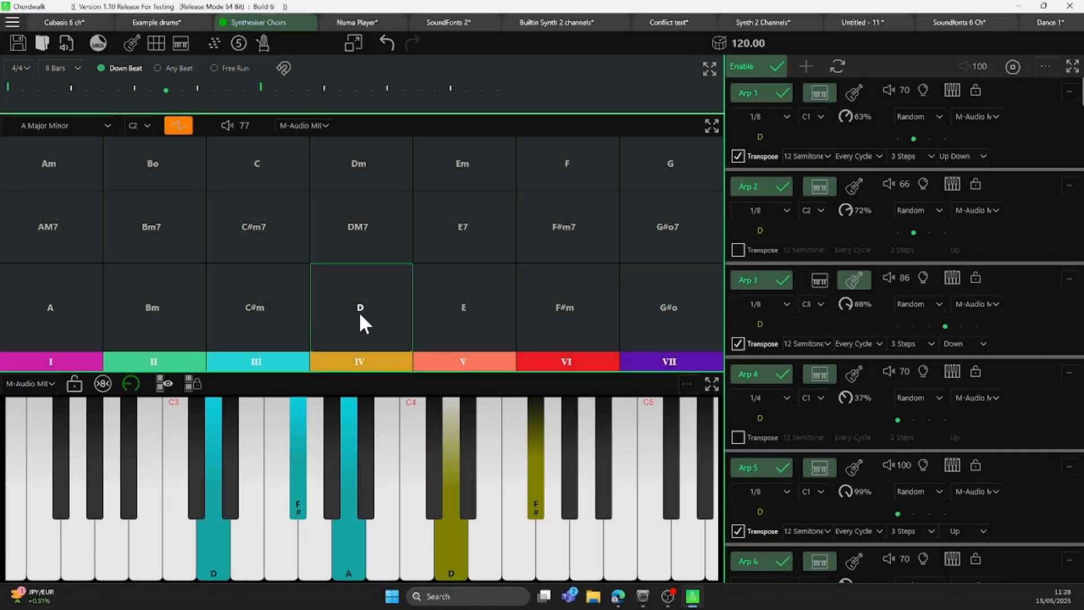
pyautogui.click(449, 304)
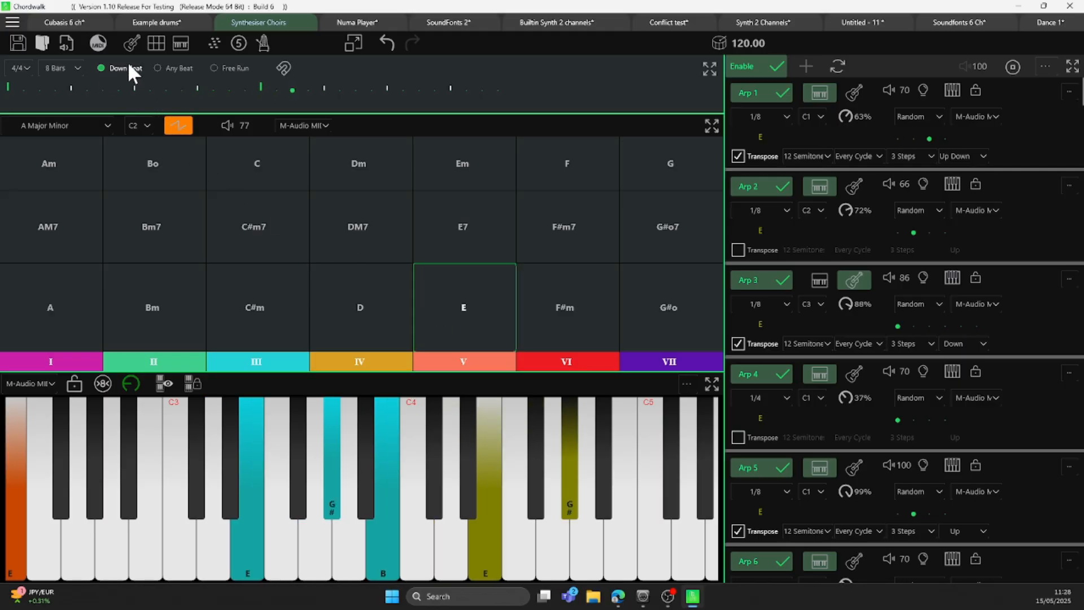
pyautogui.click(556, 170)
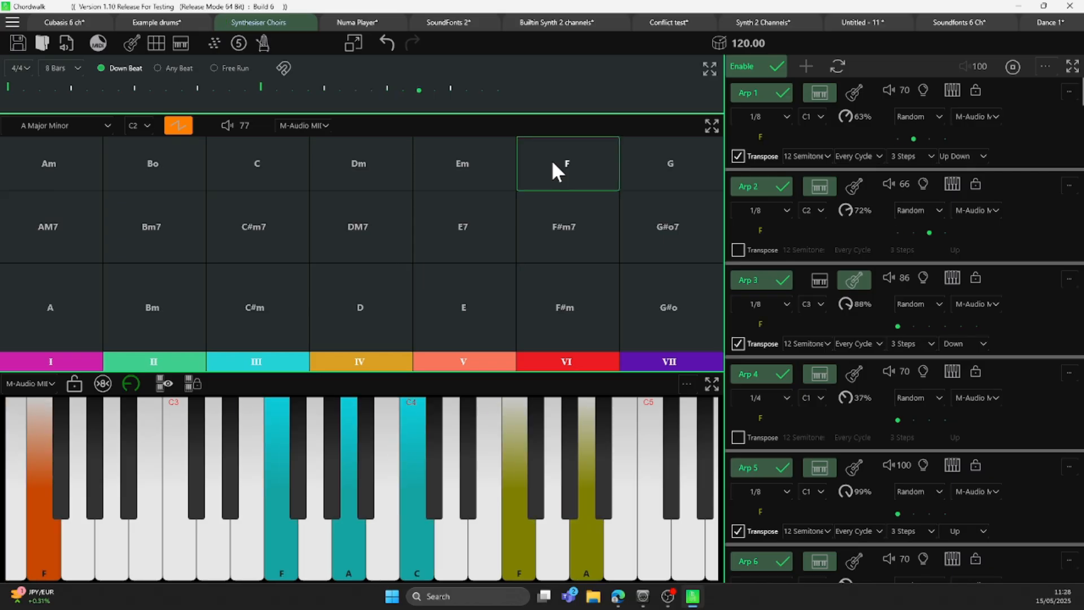
pyautogui.click(669, 168)
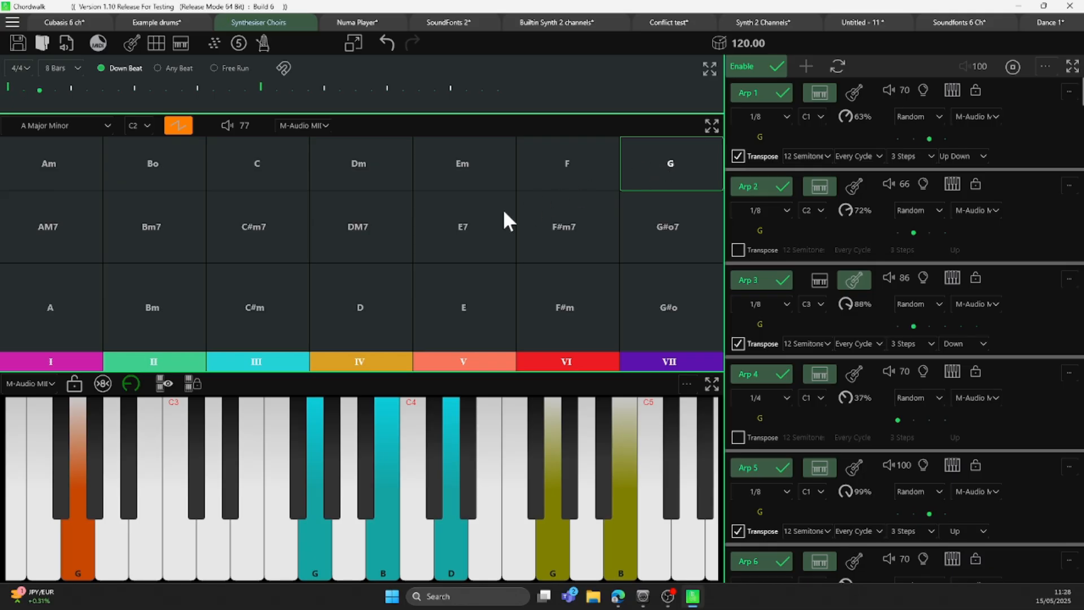
pyautogui.click(459, 223)
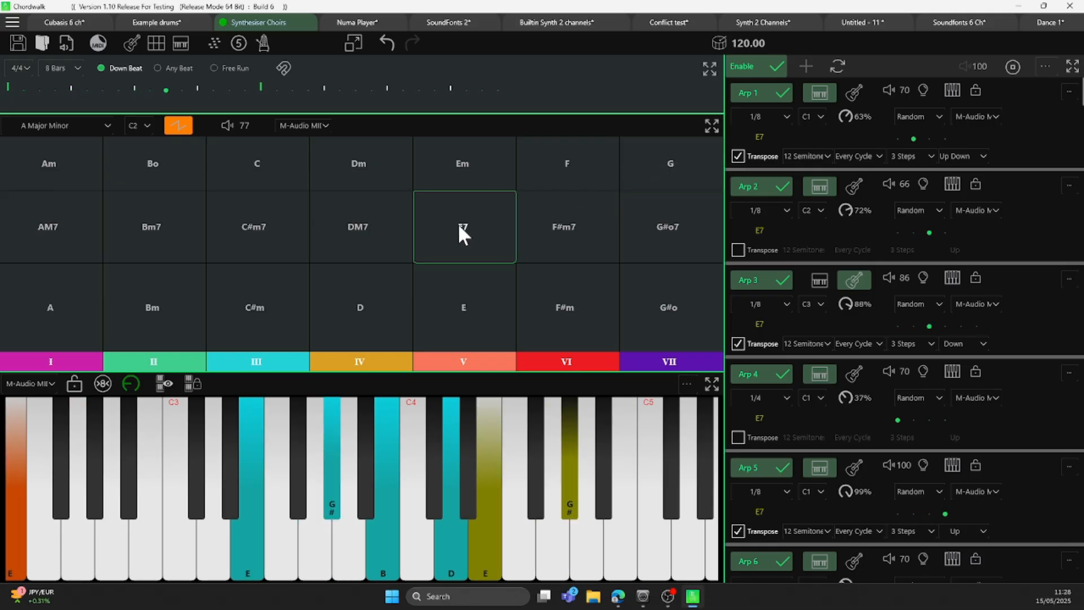
pyautogui.click(47, 315)
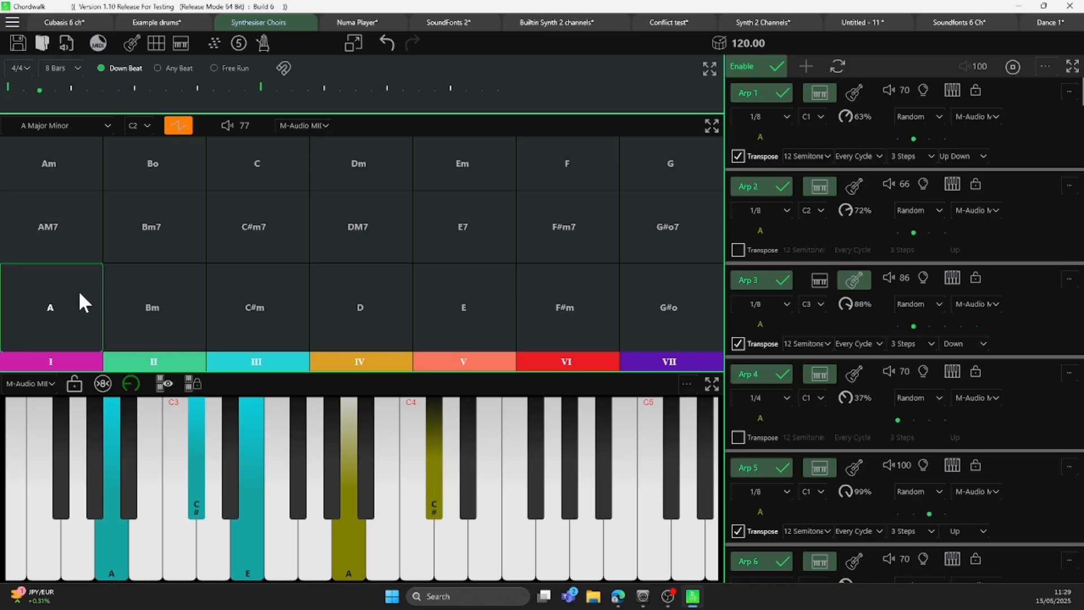
# Open the MIDI devices list and play the D and A chords while it is displayed.
pyautogui.click(97, 40)
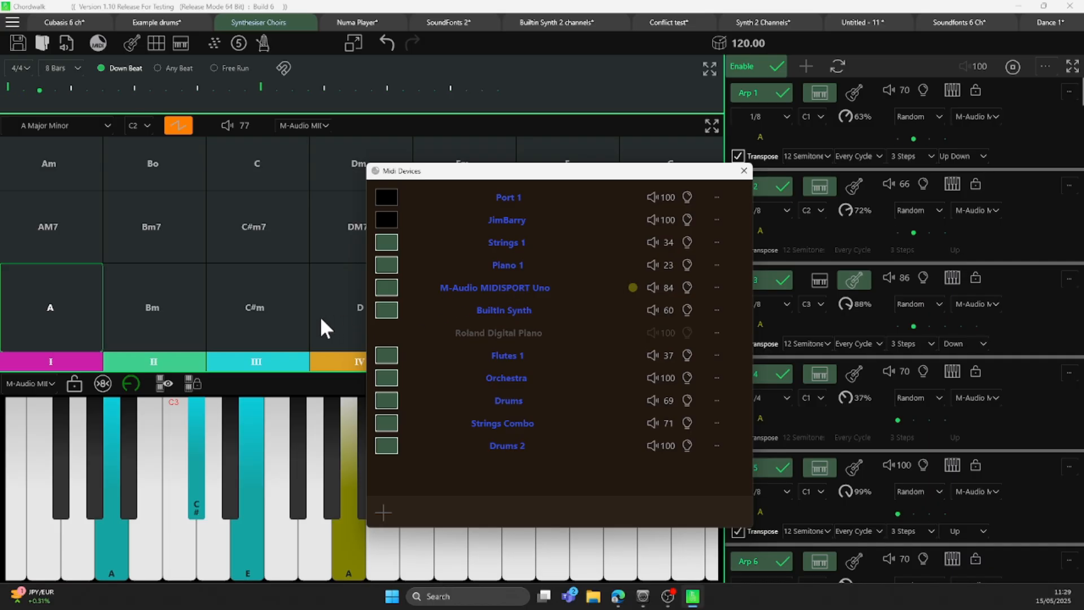
pyautogui.click(338, 313)
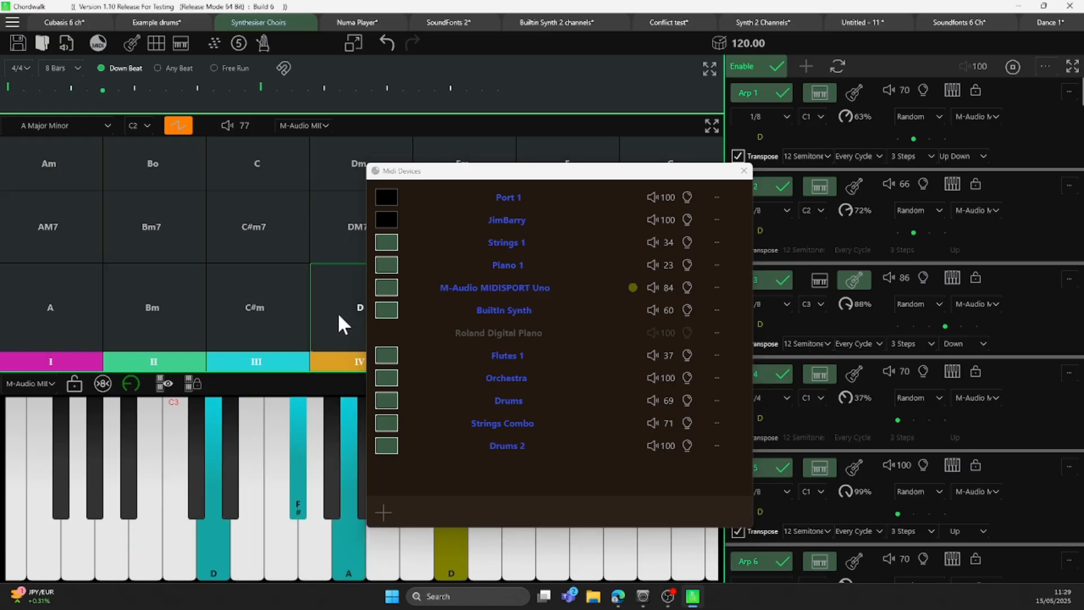
pyautogui.click(48, 310)
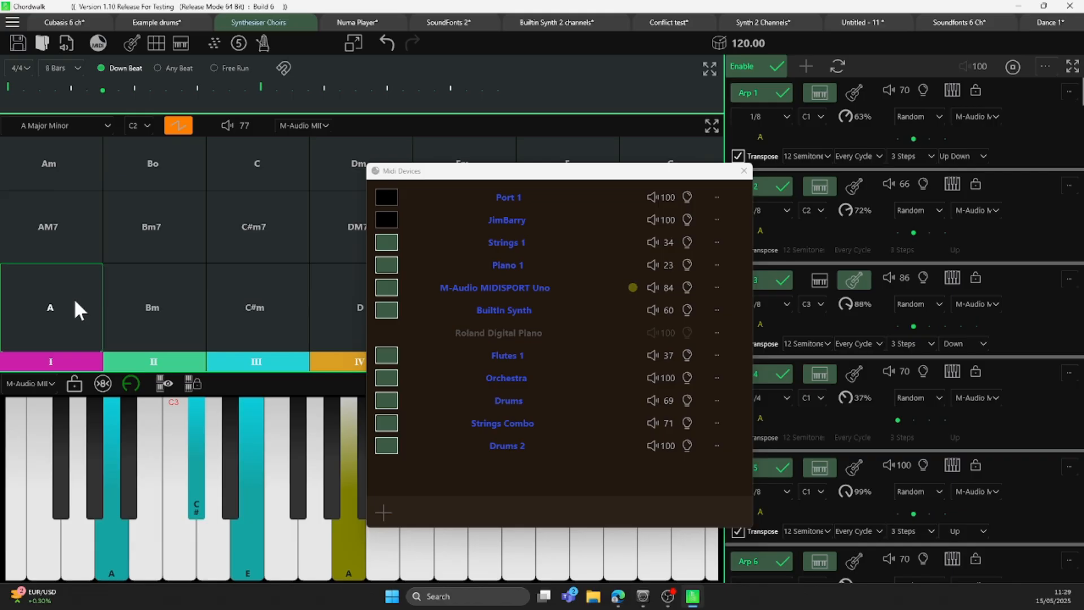
# Toggle the M-Audio MIDISPORT Uno device and try its volume control in the MIDI devices list.
pyautogui.click(98, 43)
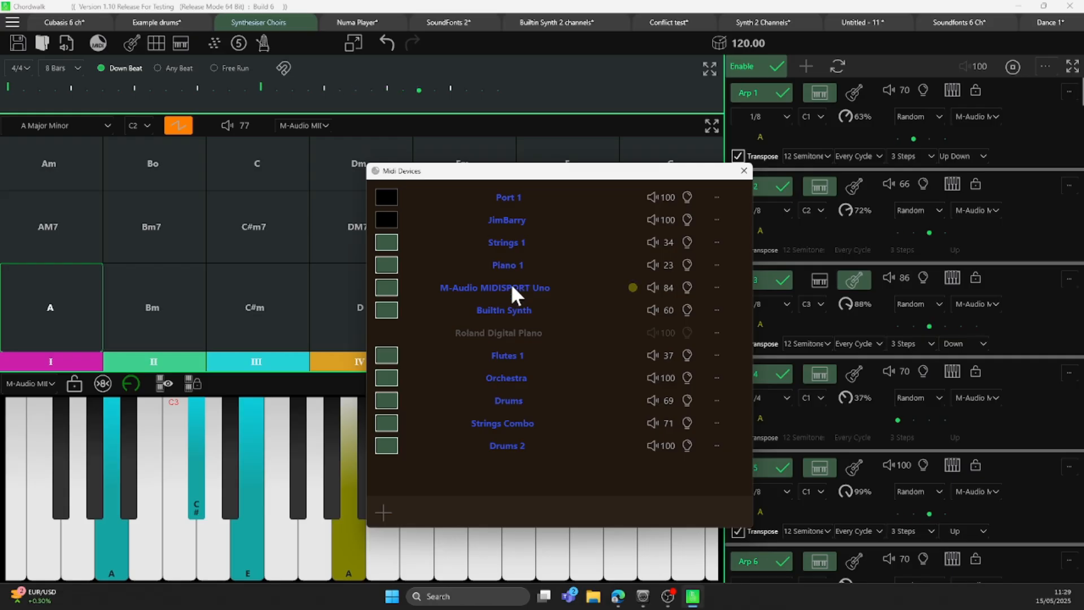
pyautogui.click(386, 287)
pyautogui.scroll(5, 670, 293)
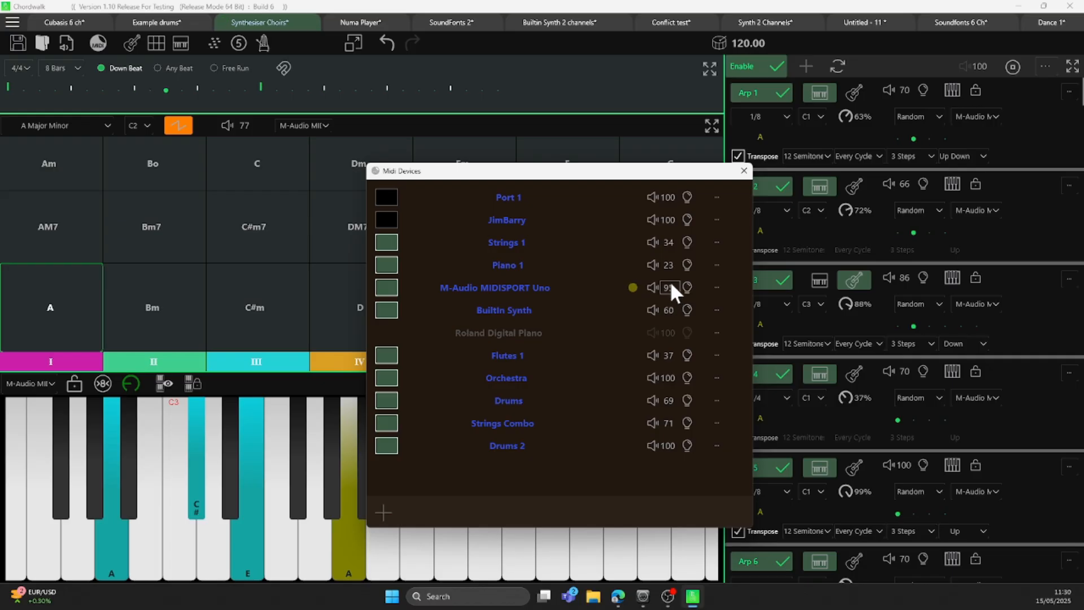
pyautogui.scroll(-5, 671, 284)
pyautogui.click(385, 287)
pyautogui.click(743, 170)
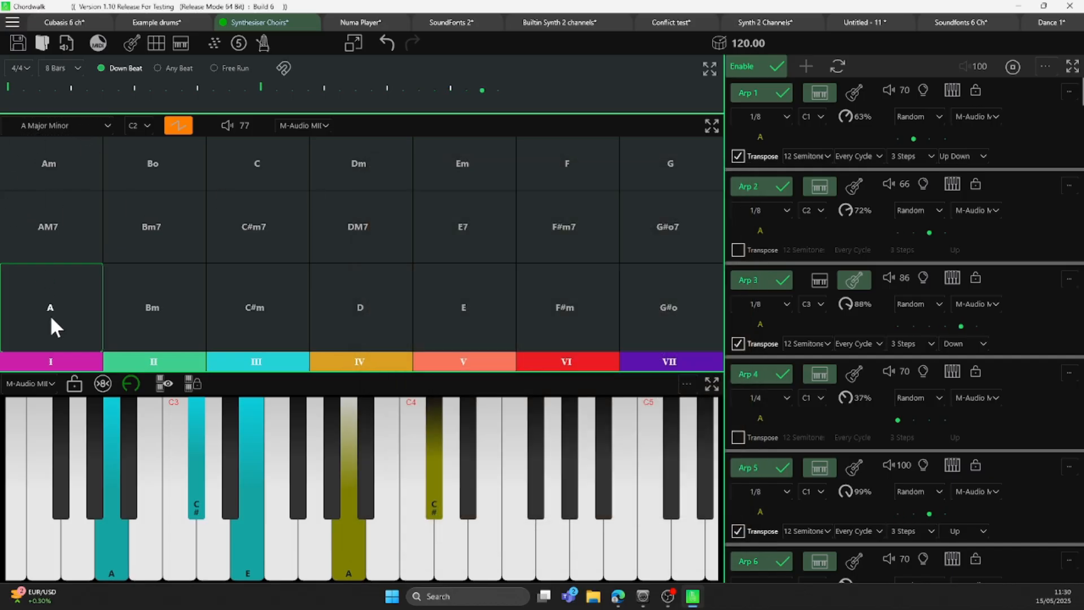
# Browse the scales available for the chord grid without changing the selection.
pyautogui.click(108, 124)
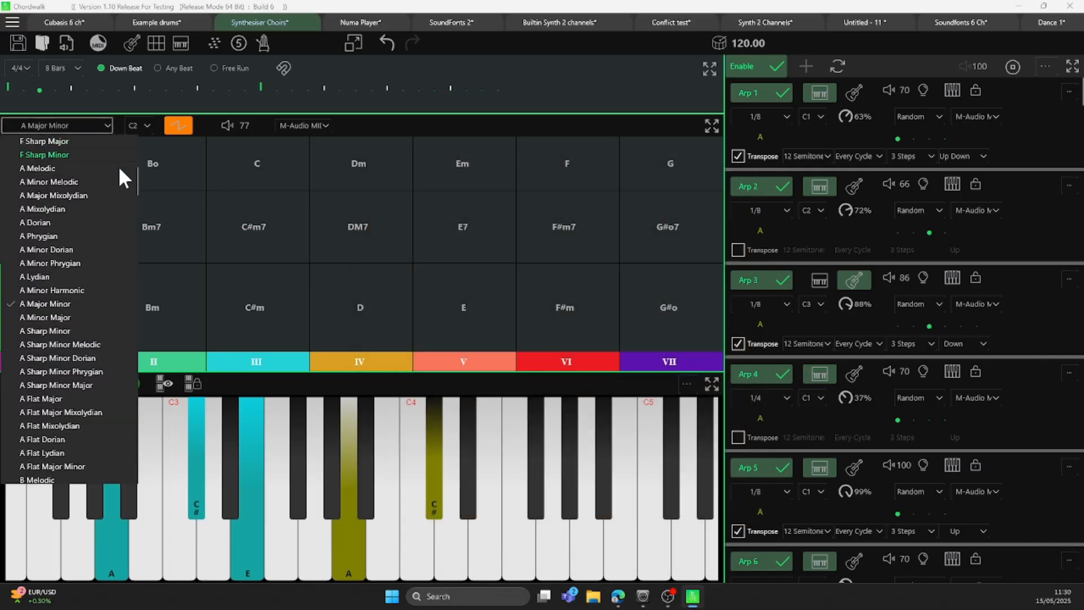
pyautogui.scroll(-3, 133, 186)
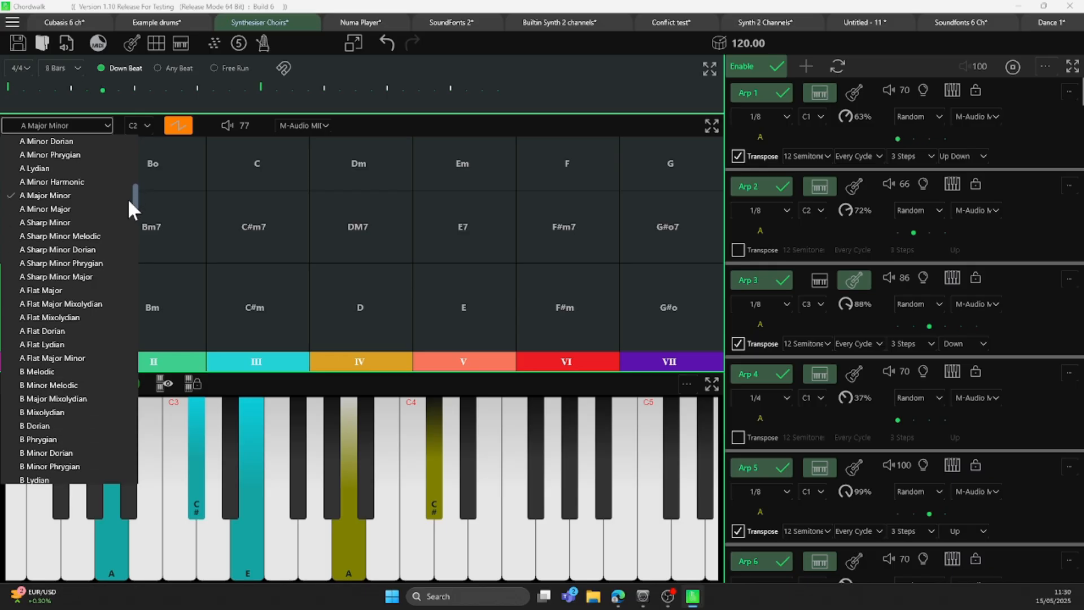
pyautogui.moveTo(128, 200); pyautogui.dragTo(124, 308)
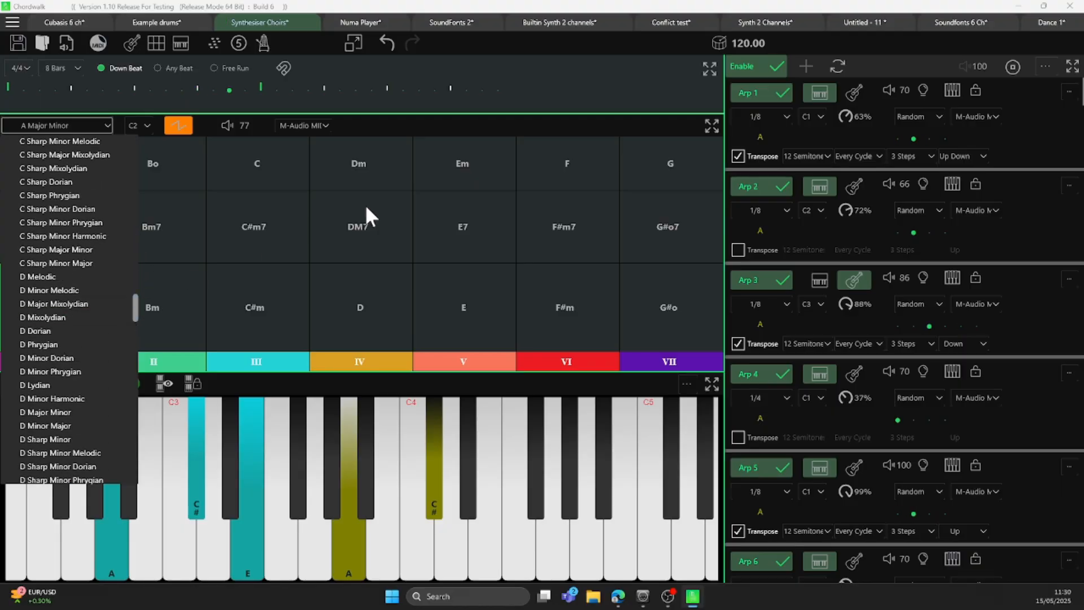
pyautogui.click(639, 91)
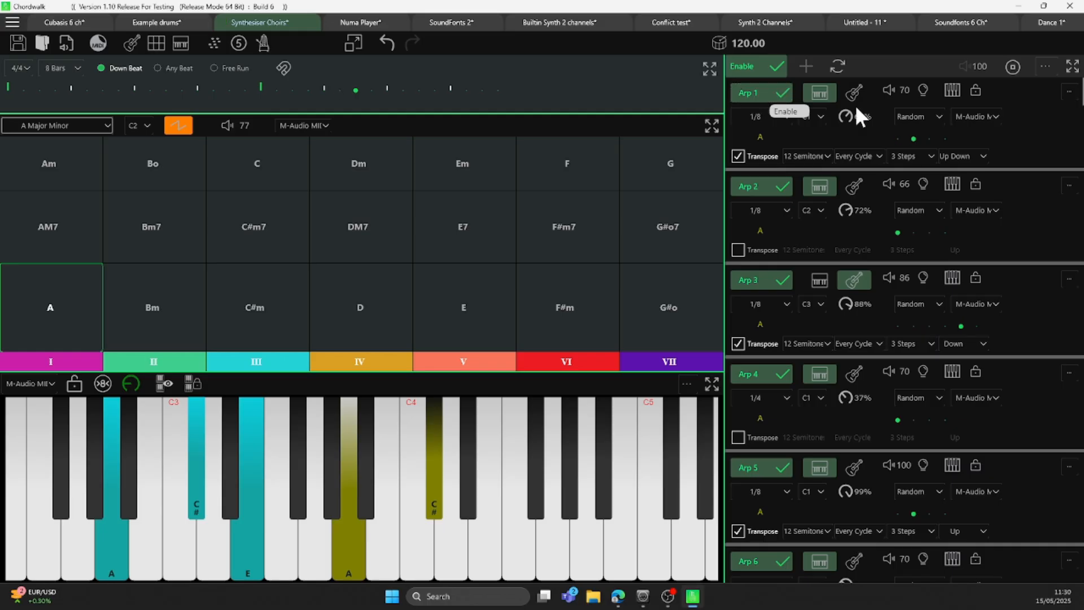
# Examine the note length, octave and transpose interval options of Arp 1.
pyautogui.click(787, 116)
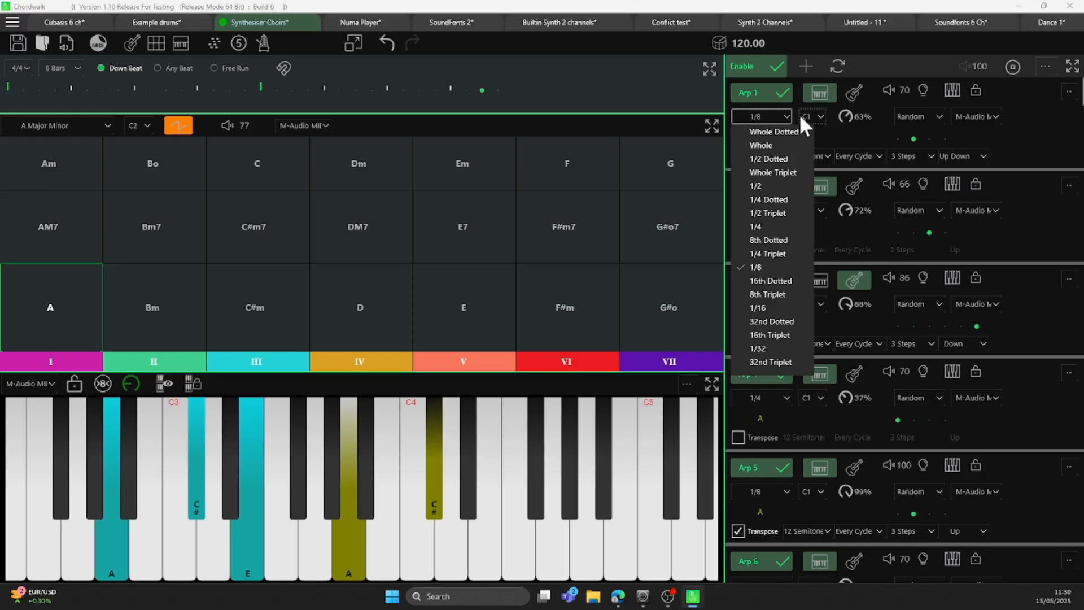
pyautogui.click(818, 116)
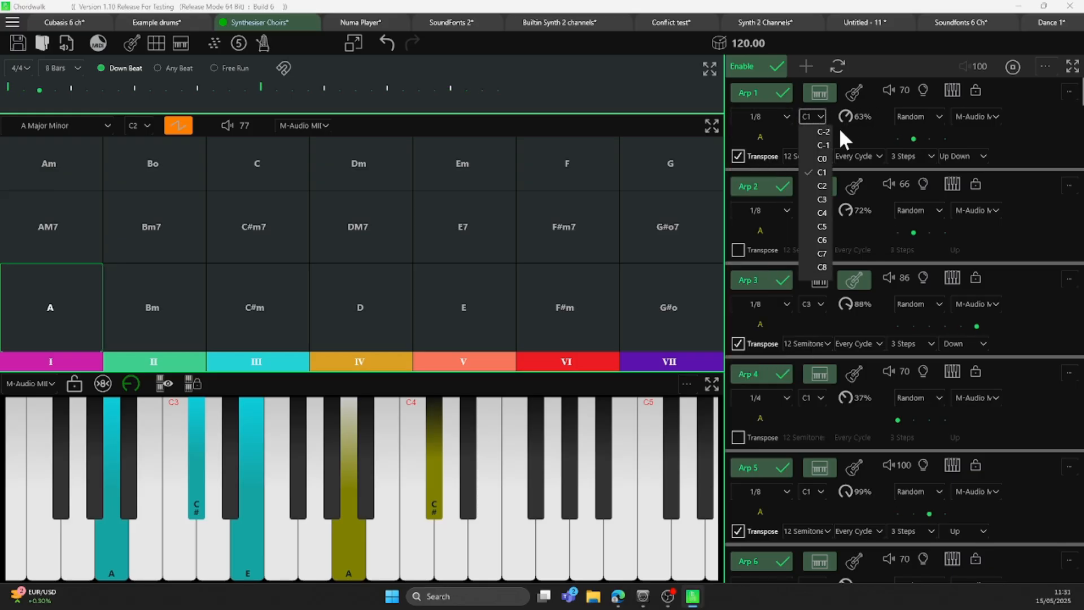
pyautogui.click(743, 156)
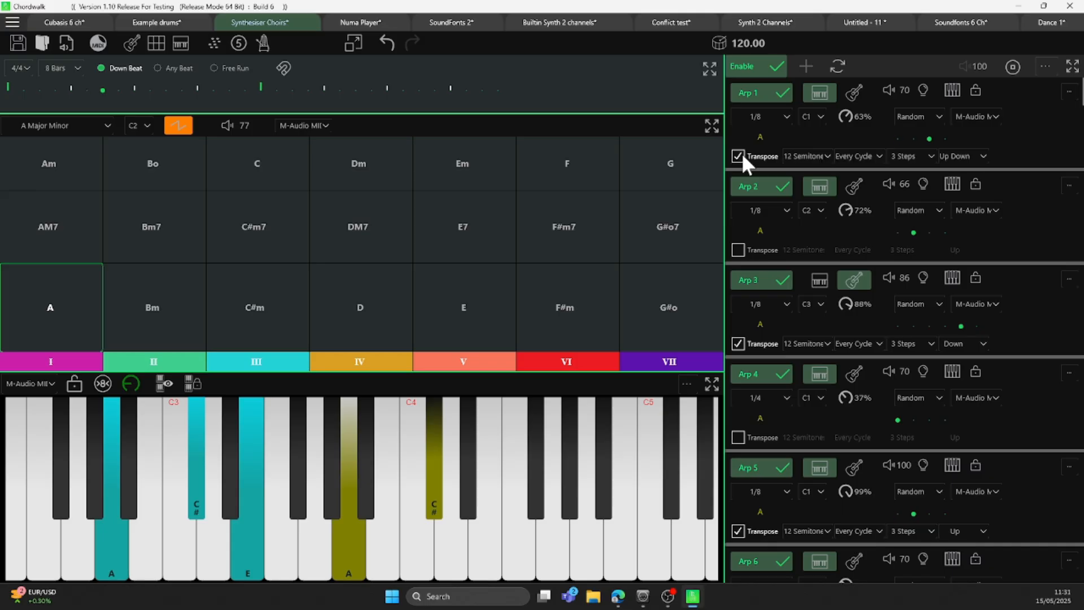
pyautogui.click(829, 151)
pyautogui.click(829, 152)
pyautogui.click(829, 151)
pyautogui.click(828, 151)
# Examine the MIDI device, channel and program assignments of Arp 1 through Arp 5.
pyautogui.click(997, 114)
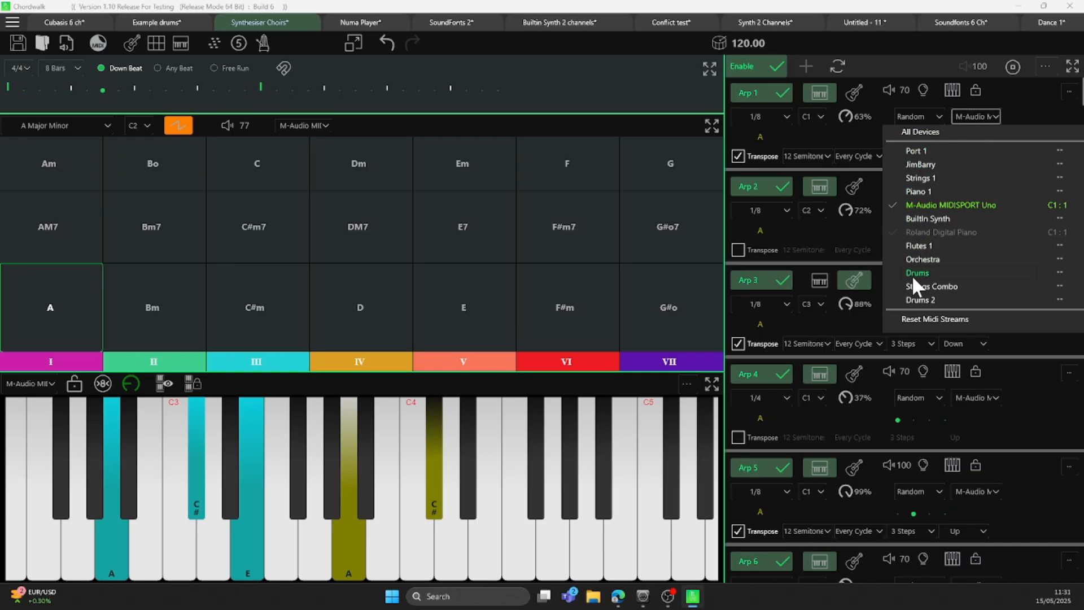
pyautogui.click(856, 230)
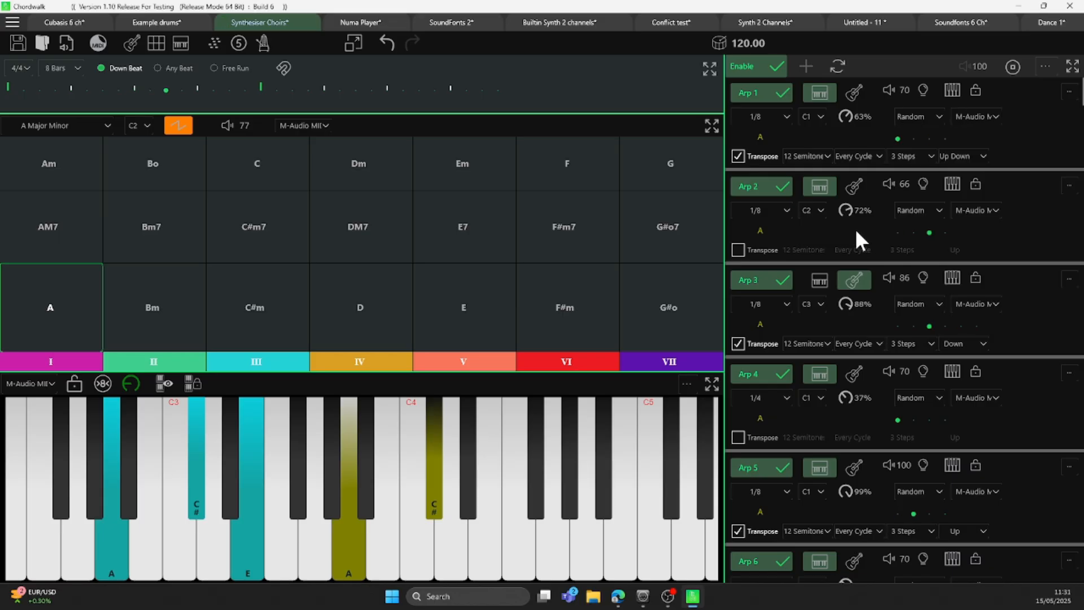
pyautogui.click(983, 209)
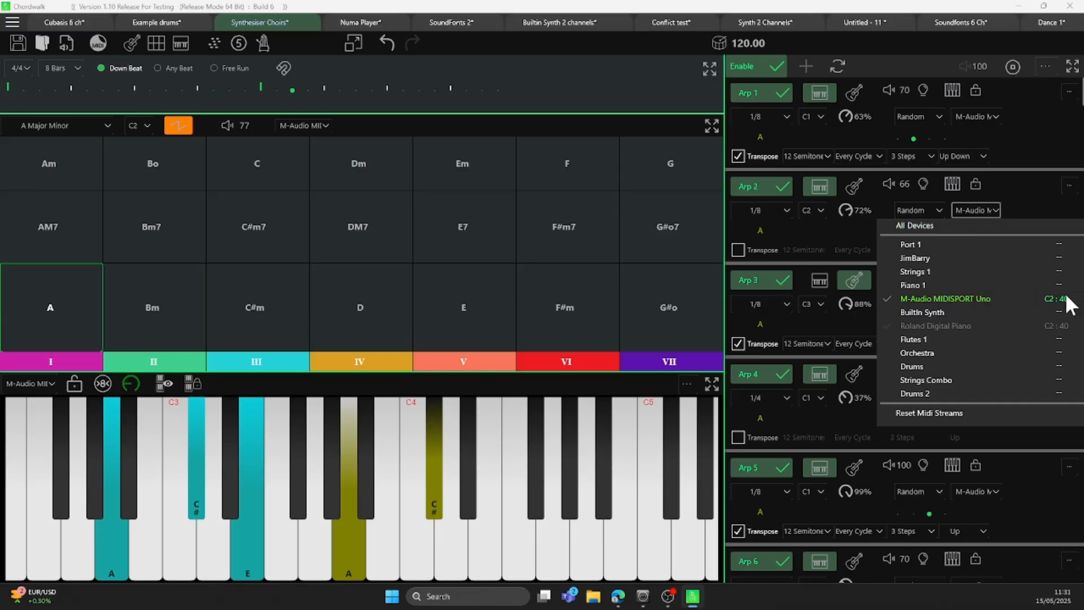
pyautogui.click(856, 230)
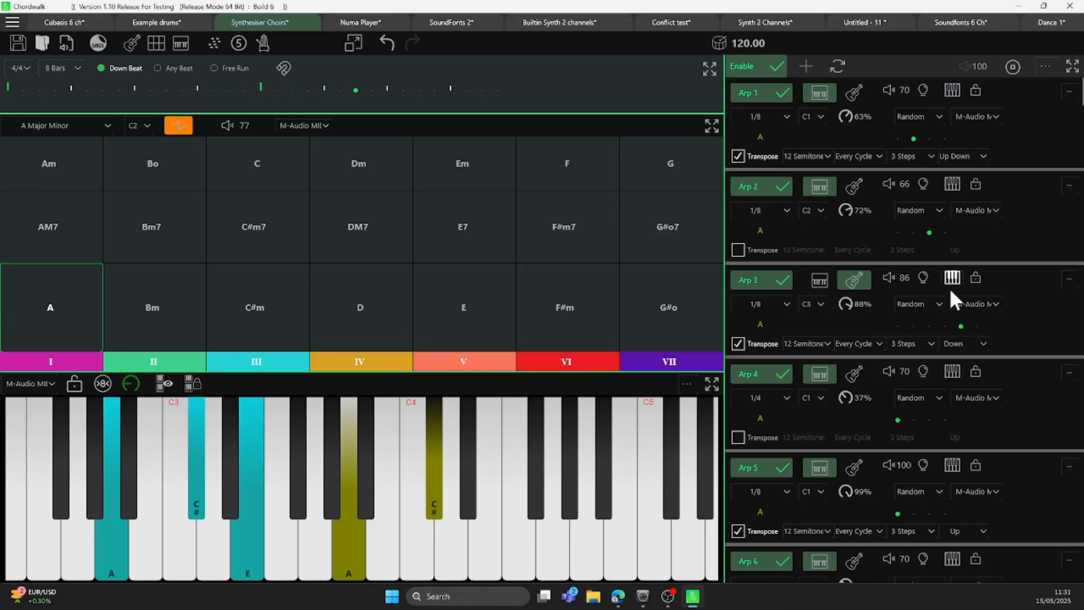
pyautogui.click(967, 303)
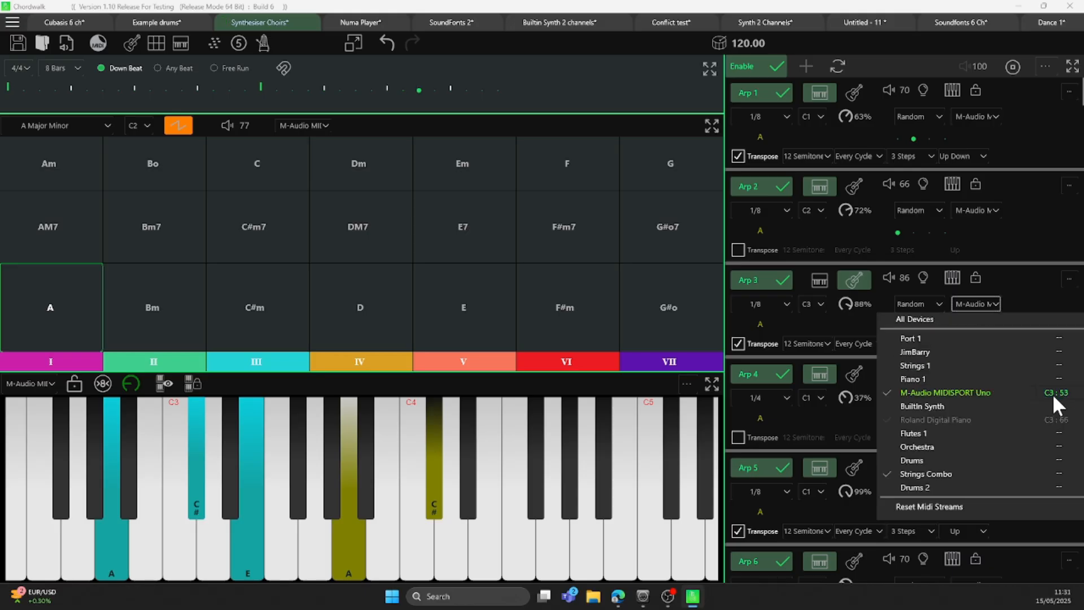
pyautogui.click(845, 330)
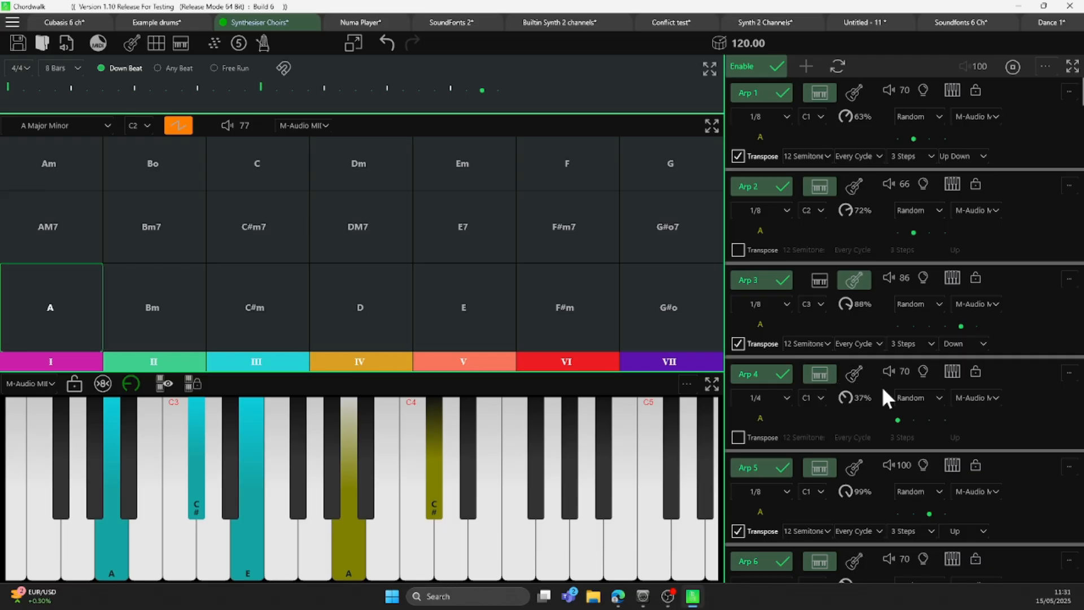
pyautogui.click(988, 395)
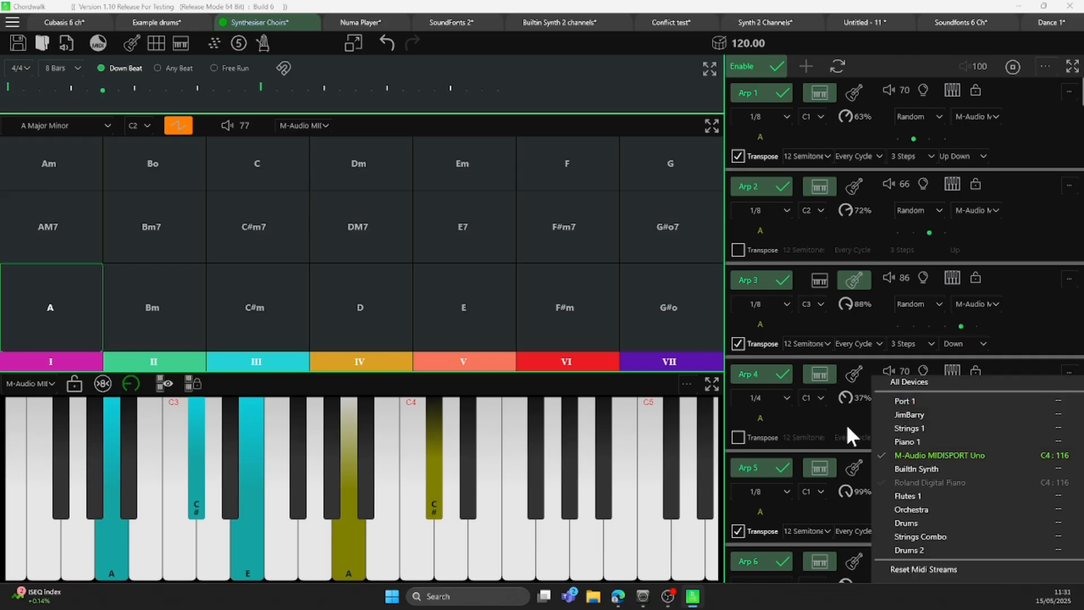
pyautogui.click(815, 413)
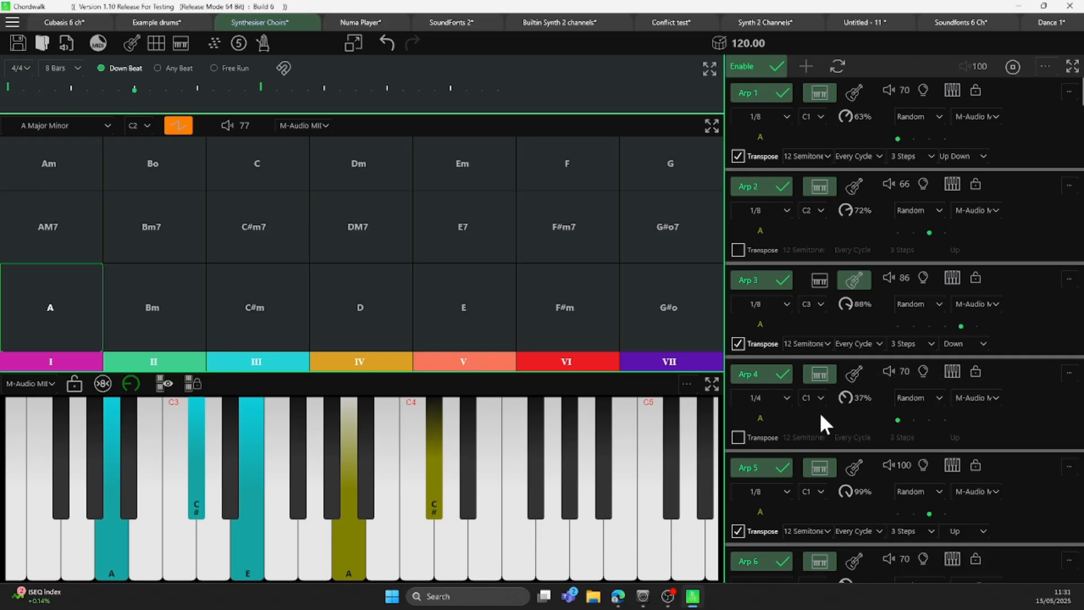
pyautogui.click(968, 493)
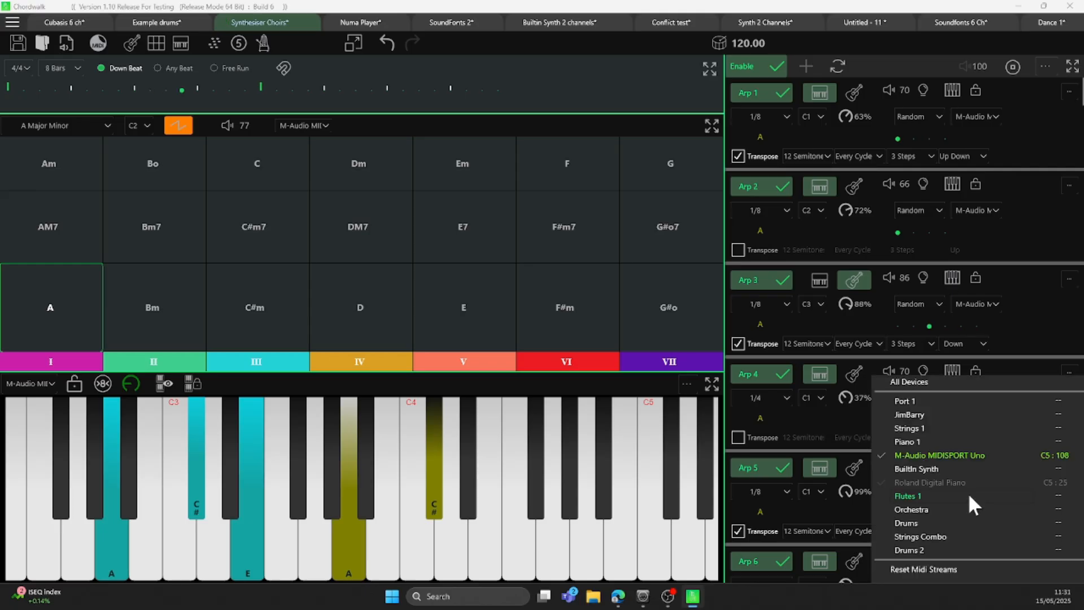
pyautogui.click(794, 427)
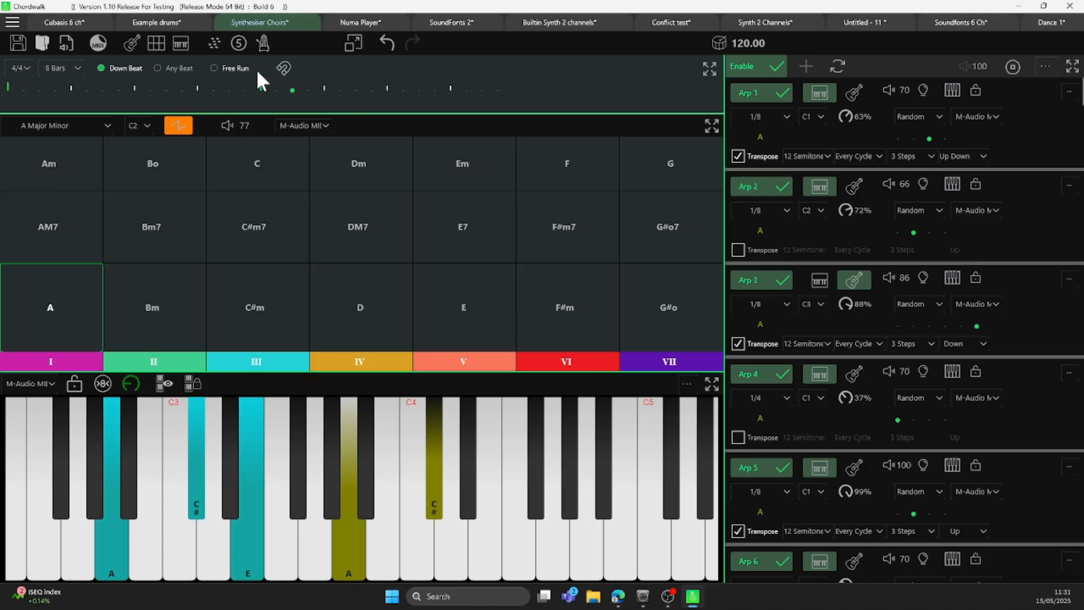
# Examine the MIDI device and channel assignments of the chord grid and the piano keyboard.
pyautogui.click(324, 124)
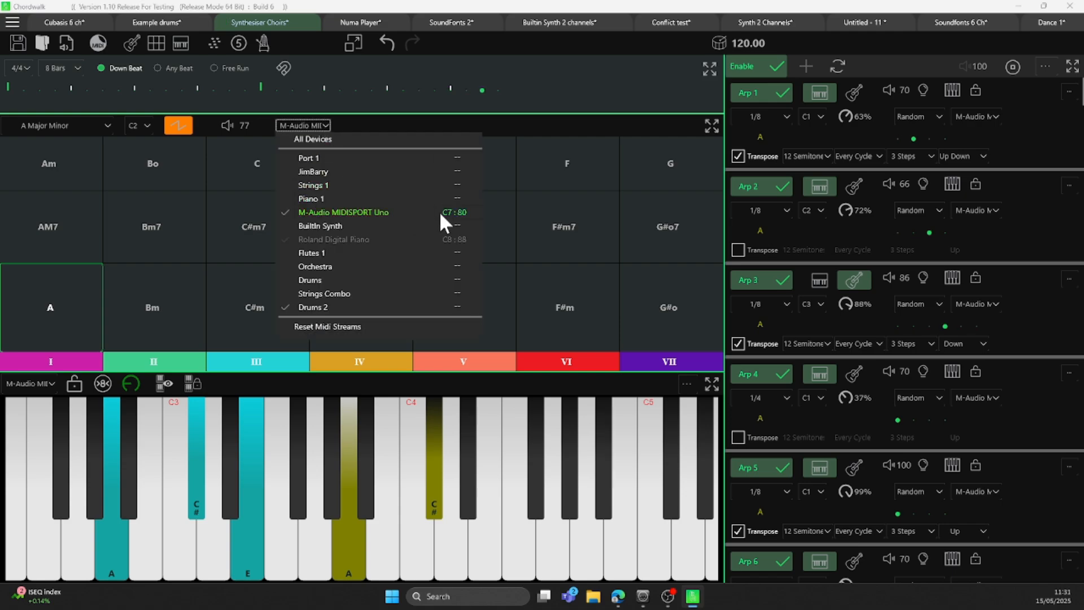
pyautogui.click(547, 66)
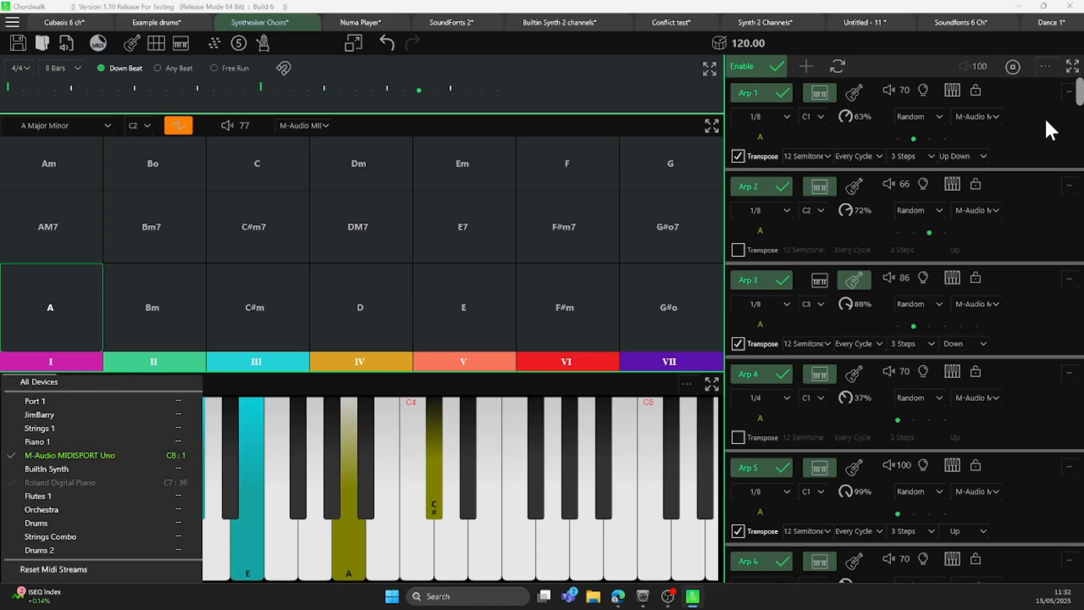
pyautogui.click(990, 117)
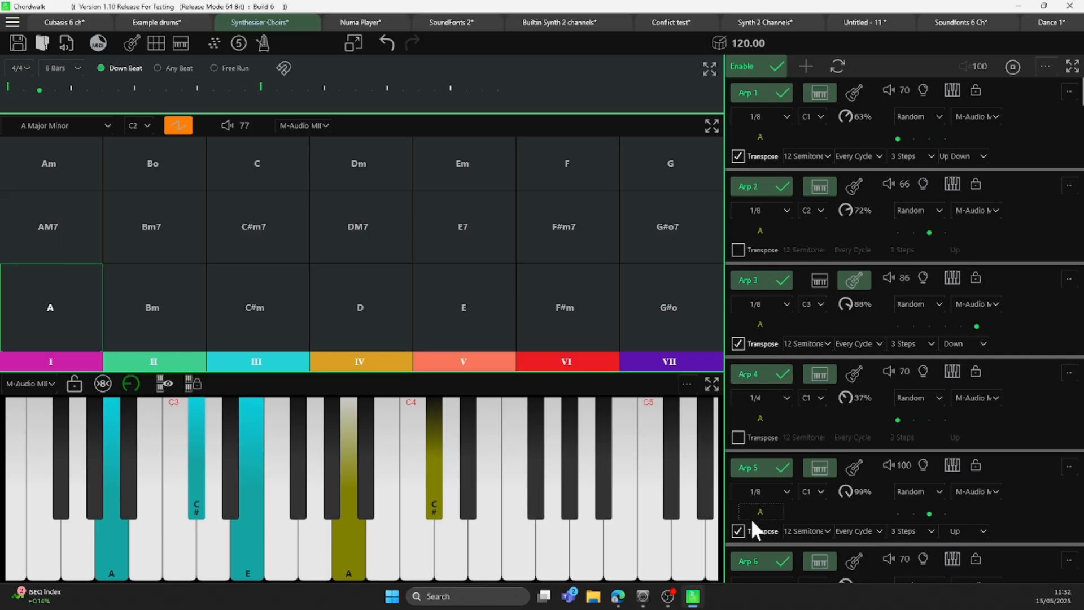
# Route Arp 1 to the BuiltIn Synth as an additional output by assigning it a channel on that device.
pyautogui.click(981, 117)
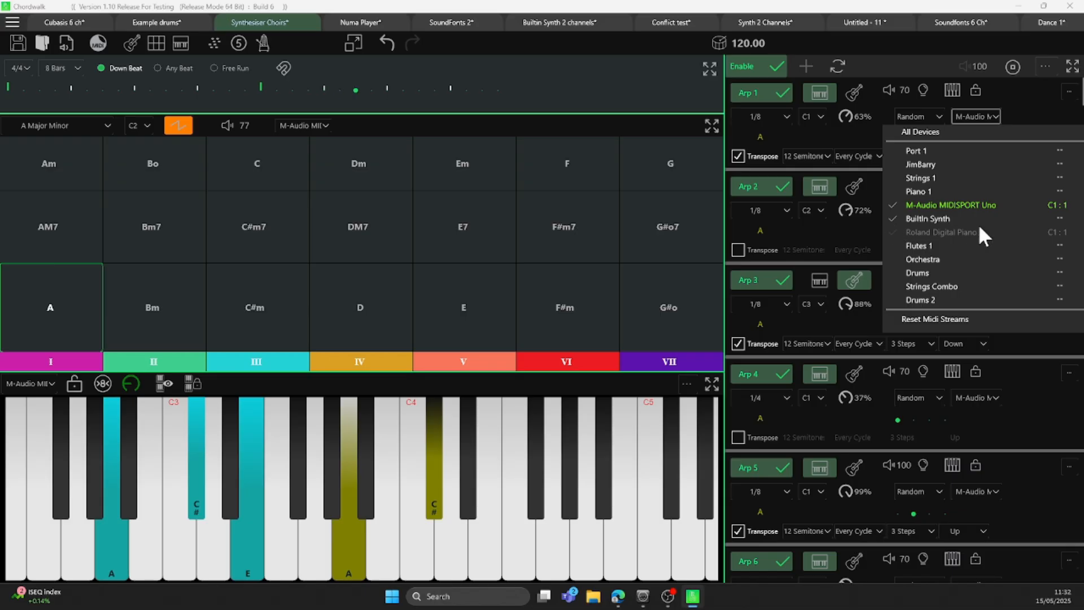
pyautogui.click(1061, 218)
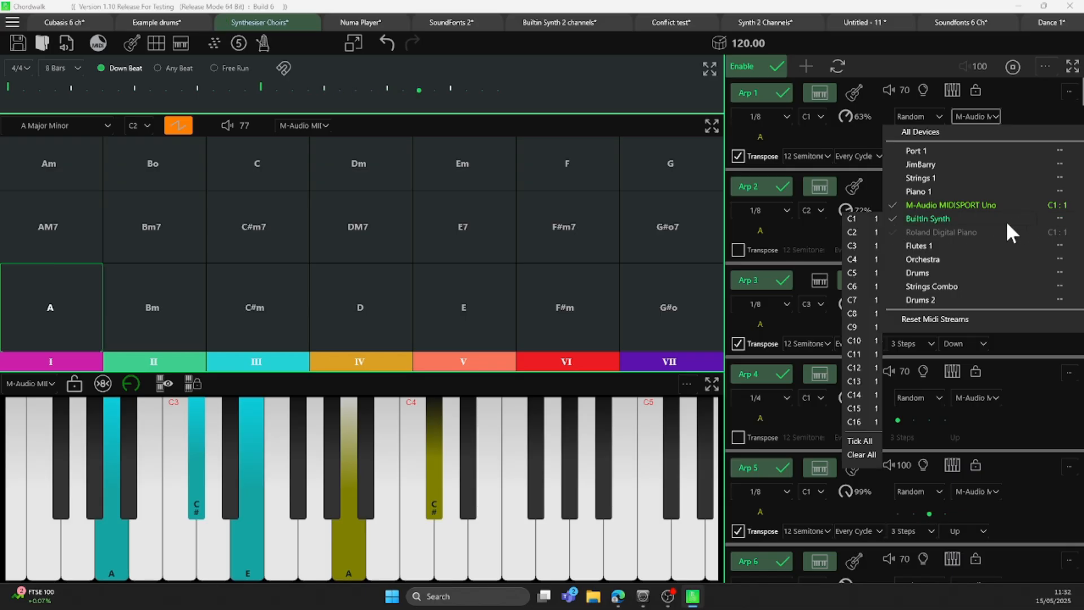
pyautogui.click(855, 232)
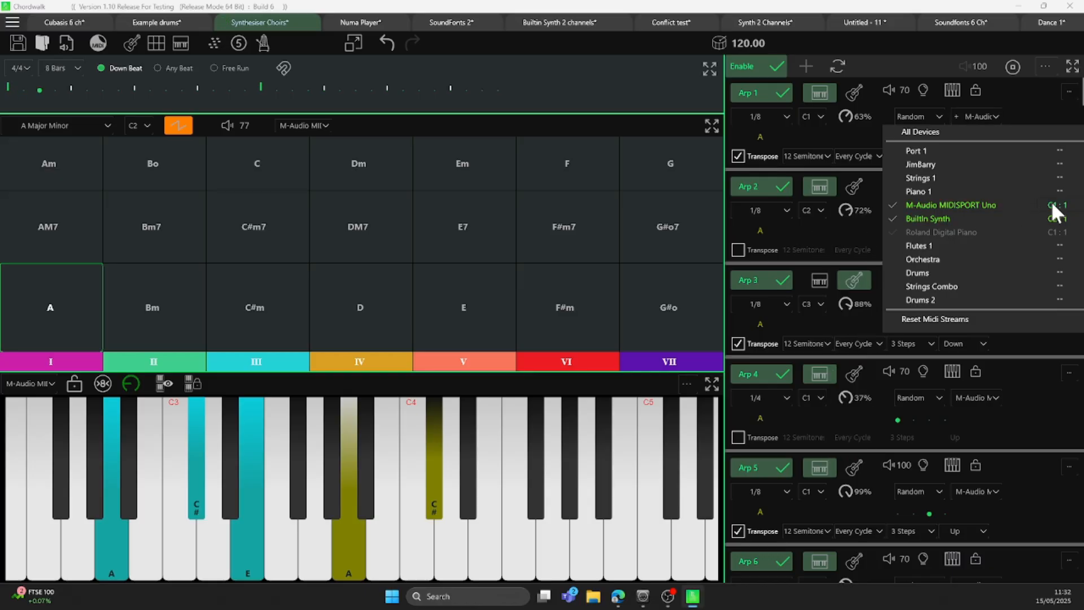
# Remove channel C1 of M-Audio MIDISPORT Uno from Arp 1 and assign it again.
pyautogui.moveTo(1051, 204)
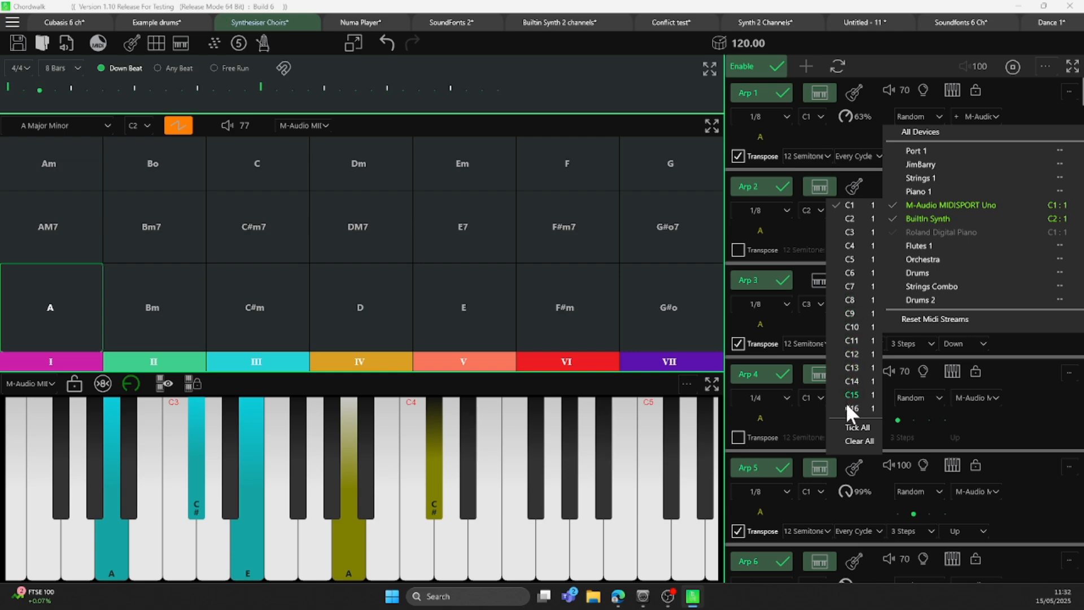
pyautogui.click(848, 207)
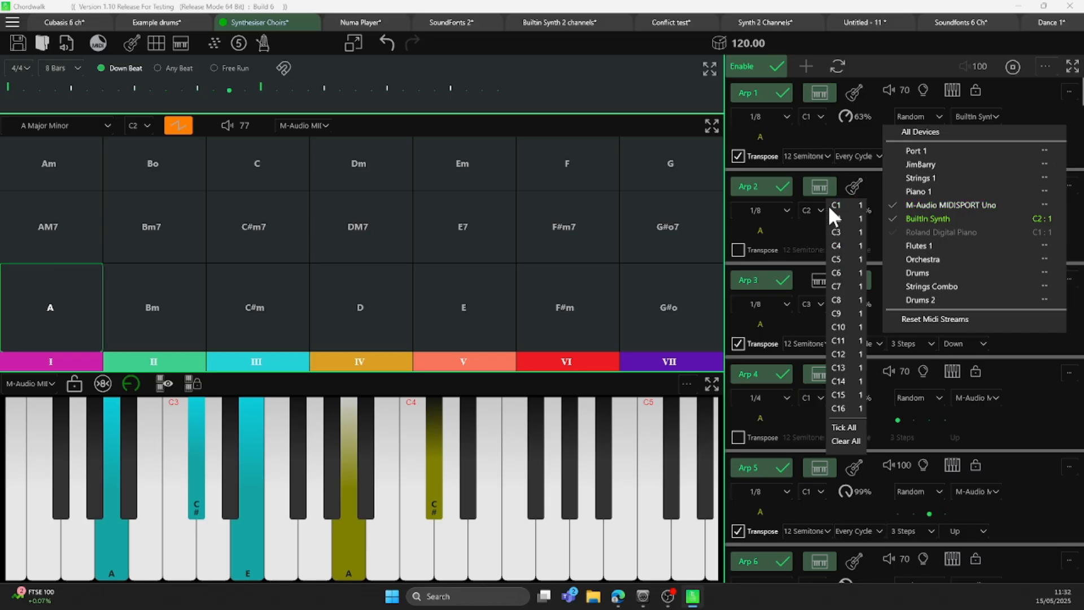
pyautogui.click(833, 207)
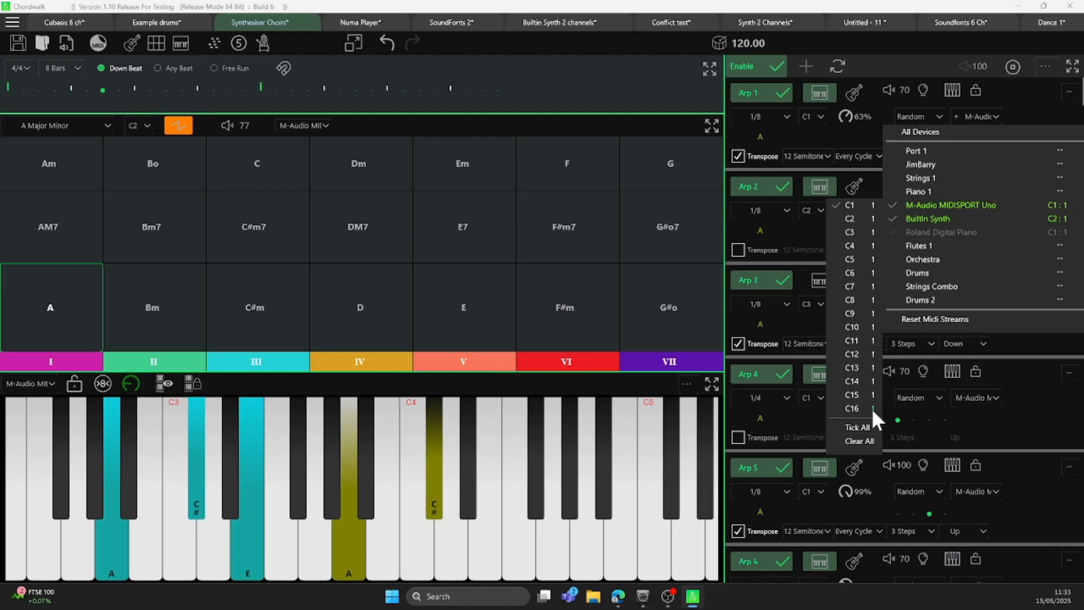
# Examine the instrument programs available for Arp 1's channel C1 on M-Audio MIDISPORT Uno.
pyautogui.click(872, 202)
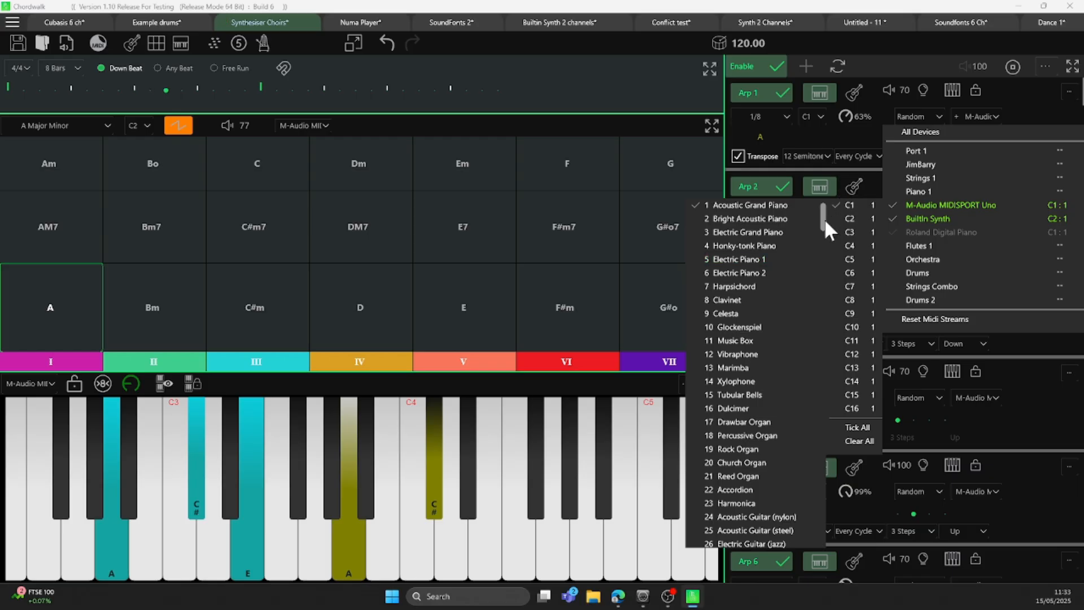
pyautogui.moveTo(821, 223)
pyautogui.mouseDown()
pyautogui.moveTo(821, 344)
pyautogui.moveTo(835, 219)
pyautogui.mouseUp()
pyautogui.click(801, 127)
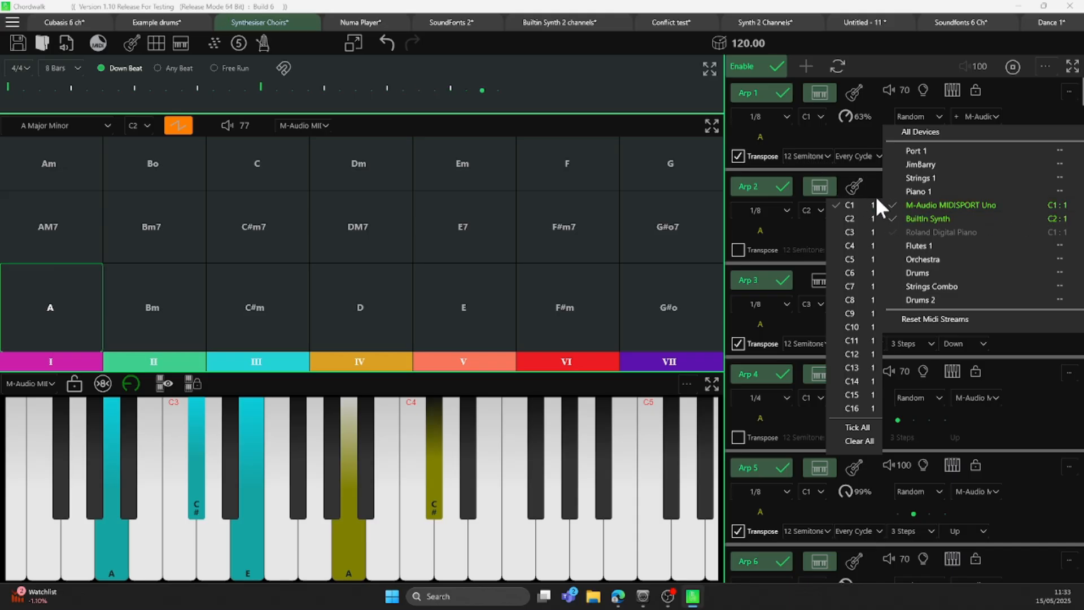
pyautogui.moveTo(869, 201)
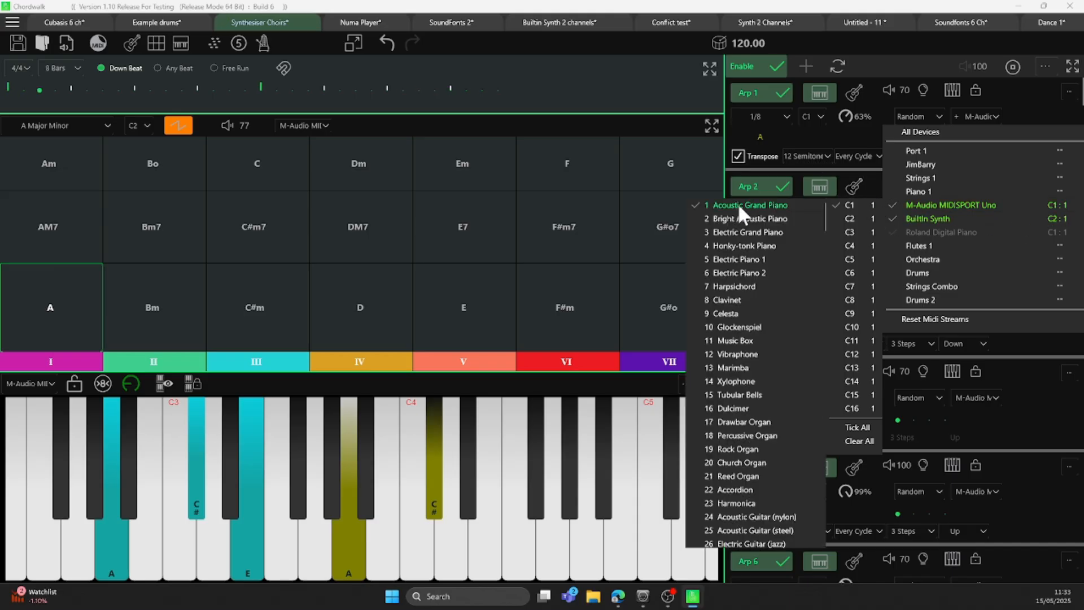
pyautogui.click(778, 133)
pyautogui.click(818, 135)
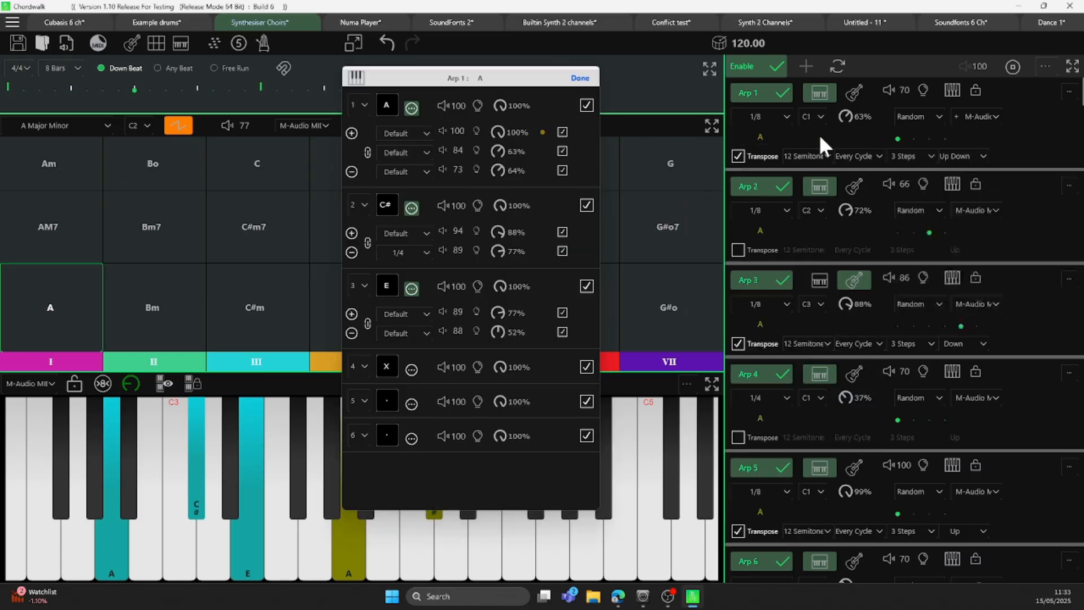
# Examine the channel and instrument program assigned to Arp 2 on M-Audio MIDISPORT Uno, and close Arp 1's note editor.
pyautogui.click(997, 209)
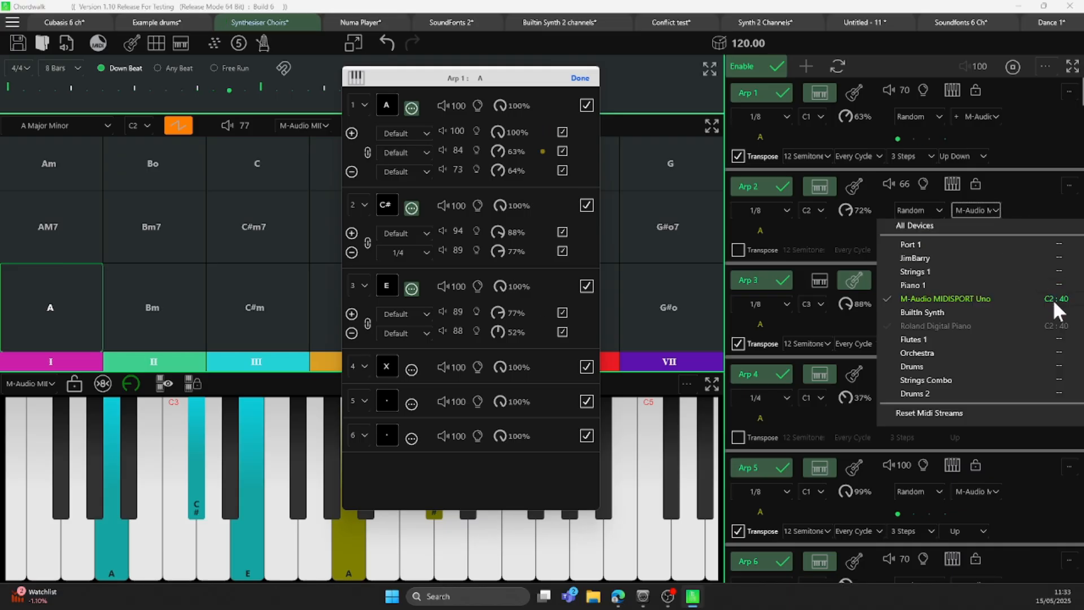
pyautogui.moveTo(1053, 299)
pyautogui.moveTo(866, 312)
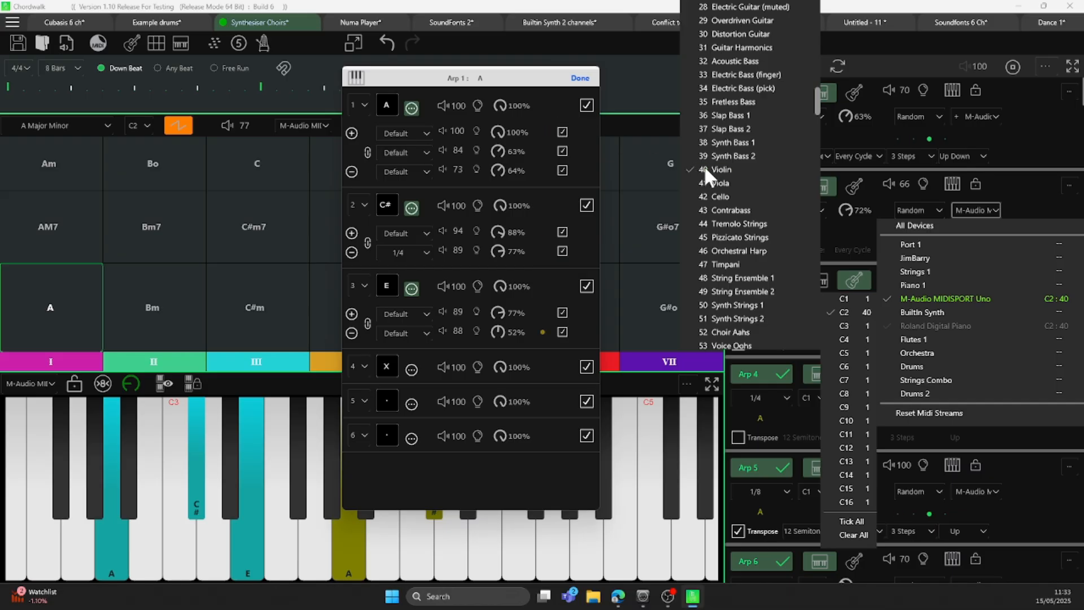
pyautogui.click(580, 78)
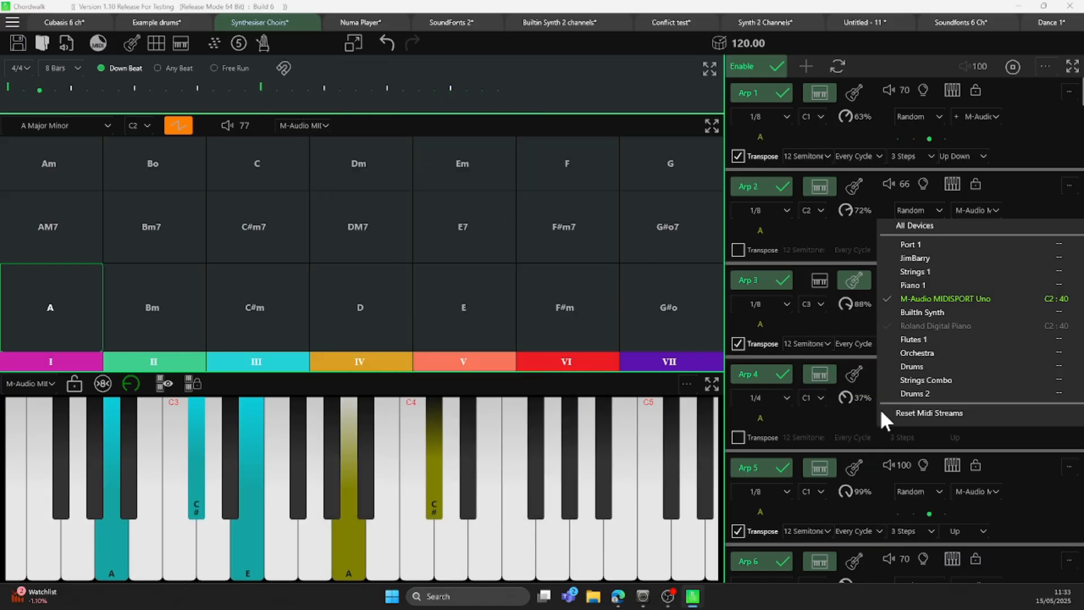
pyautogui.click(1032, 192)
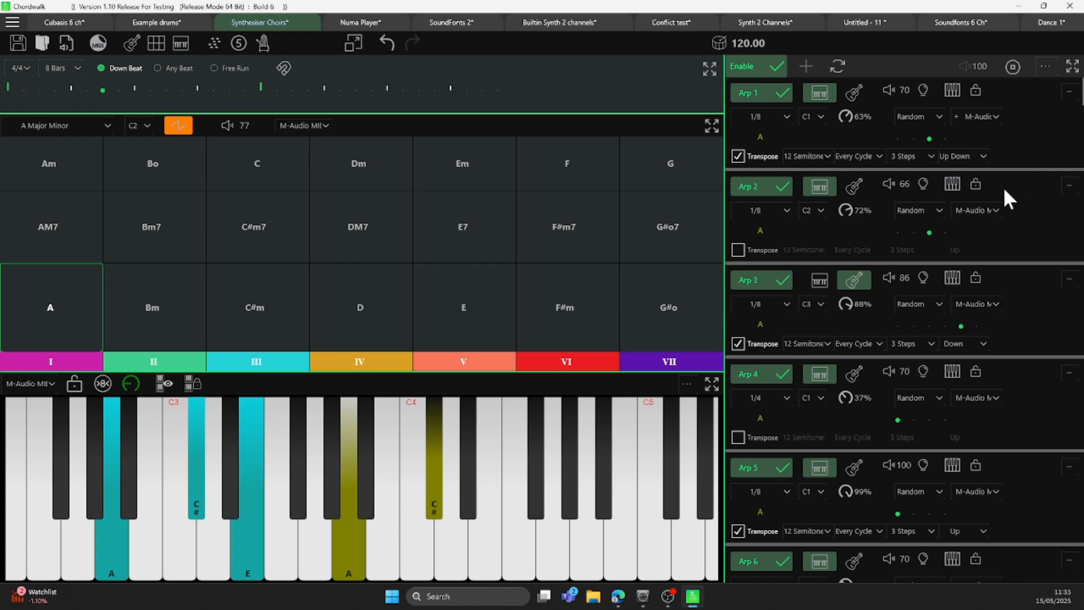
# Solo Arp 4, leaving Arp 3 without solo.
pyautogui.click(921, 277)
pyautogui.click(923, 371)
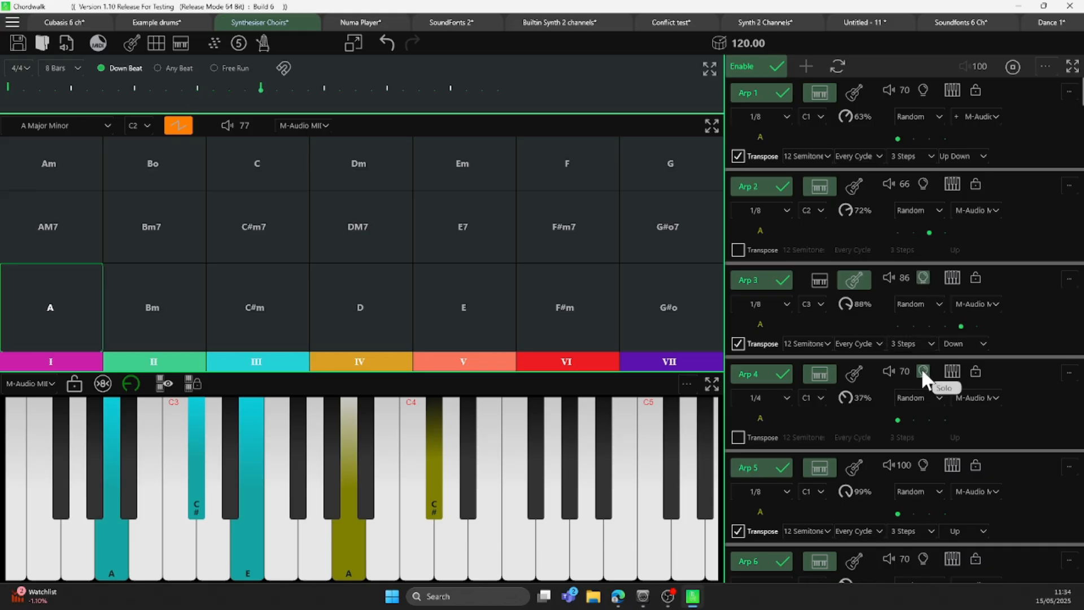
pyautogui.click(921, 280)
# Try program 117 Melodic Tom on Arp 4's M-Audio MIDISPORT Uno channel C4 and return to 116 Taiko Drum.
pyautogui.click(979, 397)
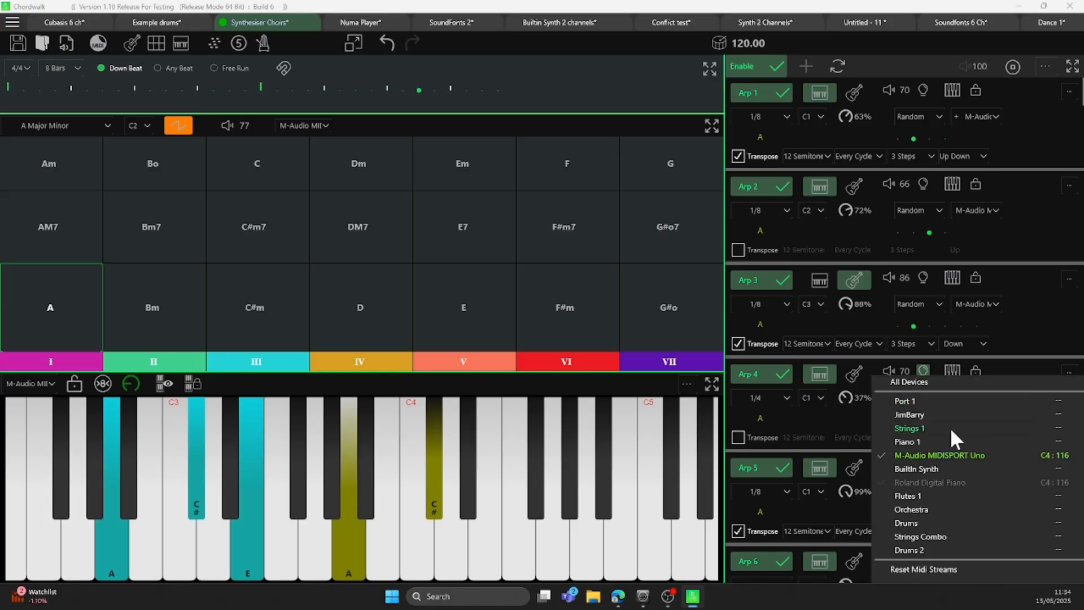
pyautogui.click(1052, 455)
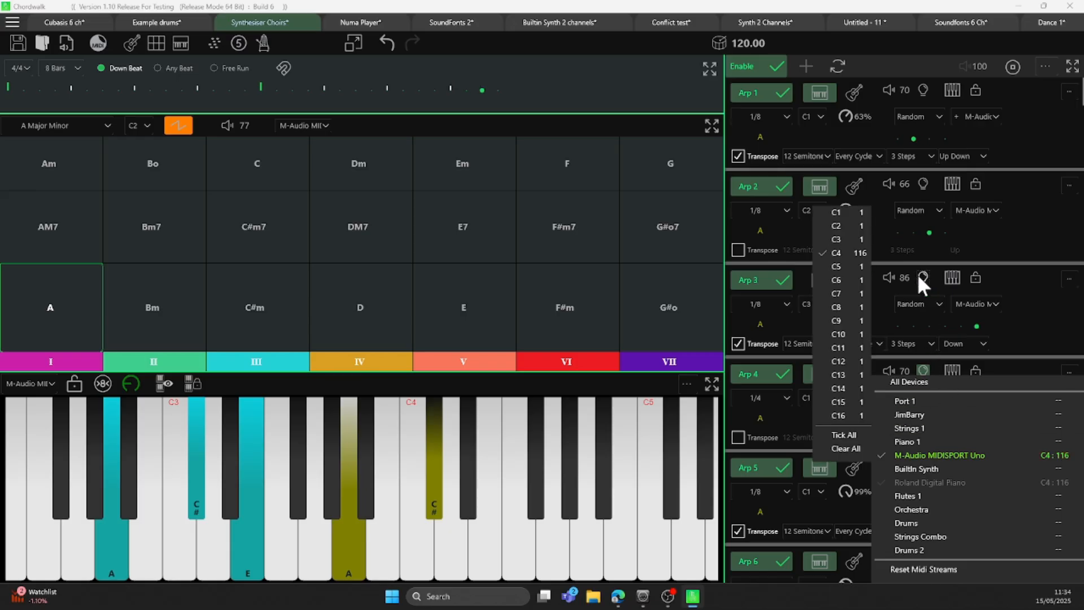
pyautogui.moveTo(855, 249)
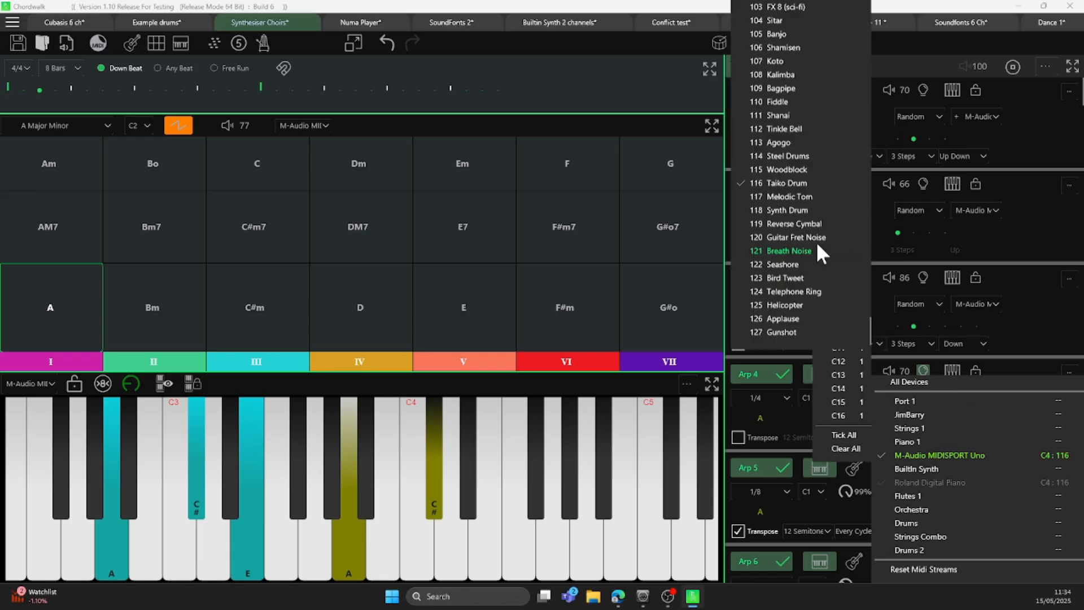
pyautogui.click(784, 196)
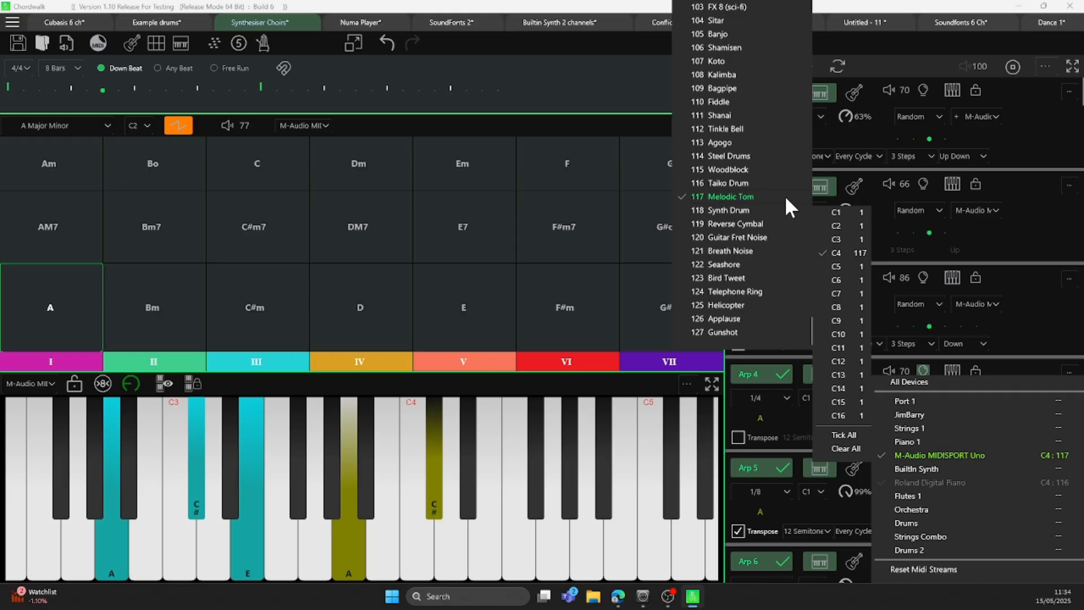
pyautogui.click(734, 183)
# Try assigning channel C2 of M-Audio MIDISPORT Uno to Arp 1 in addition to C1.
pyautogui.click(972, 115)
pyautogui.click(971, 113)
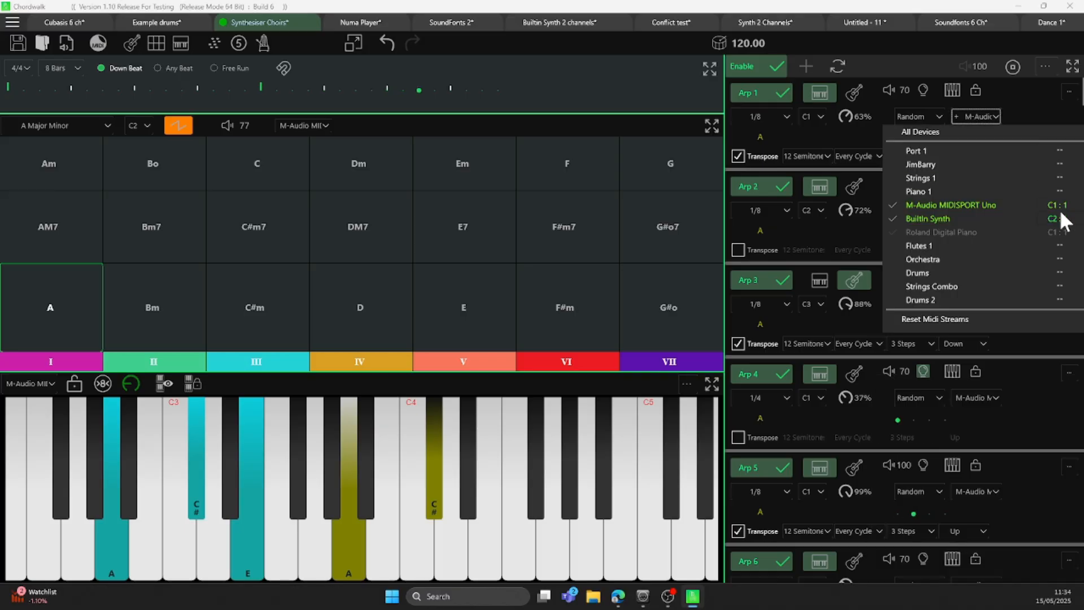
pyautogui.moveTo(1060, 207)
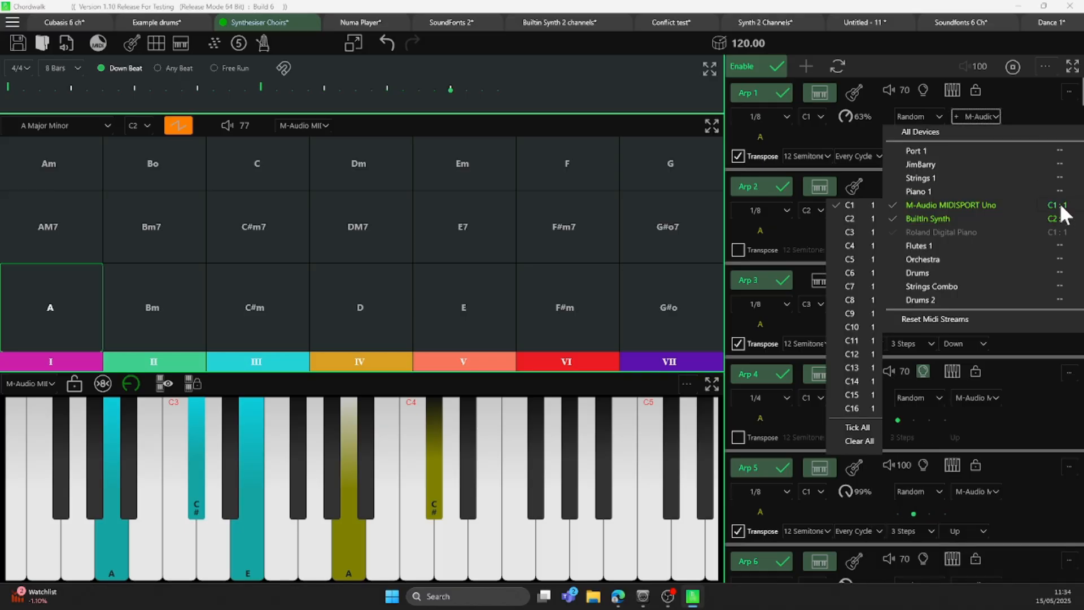
pyautogui.click(842, 217)
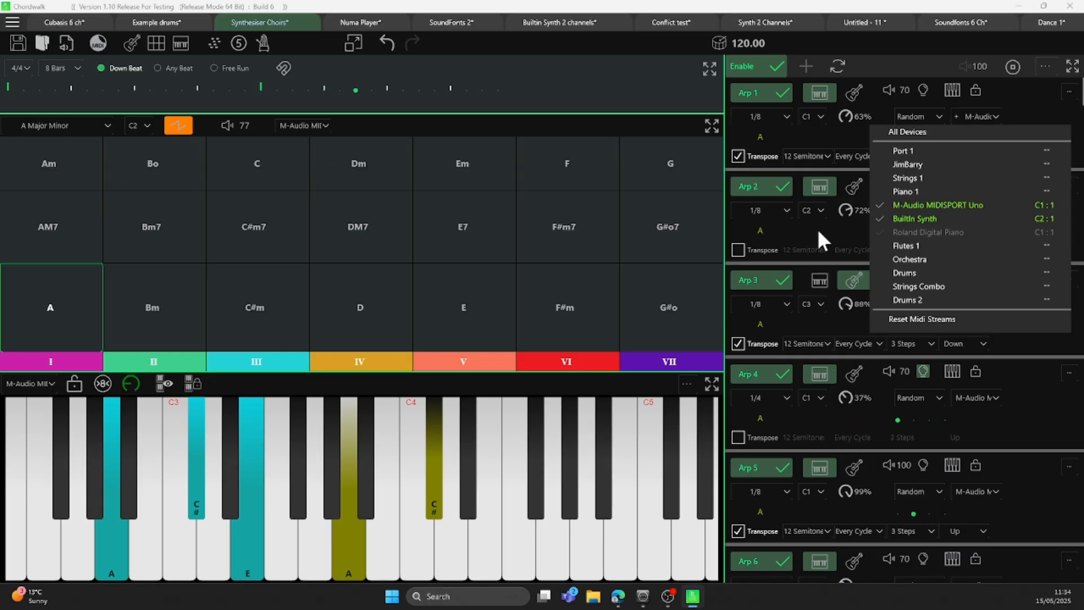
pyautogui.click(813, 228)
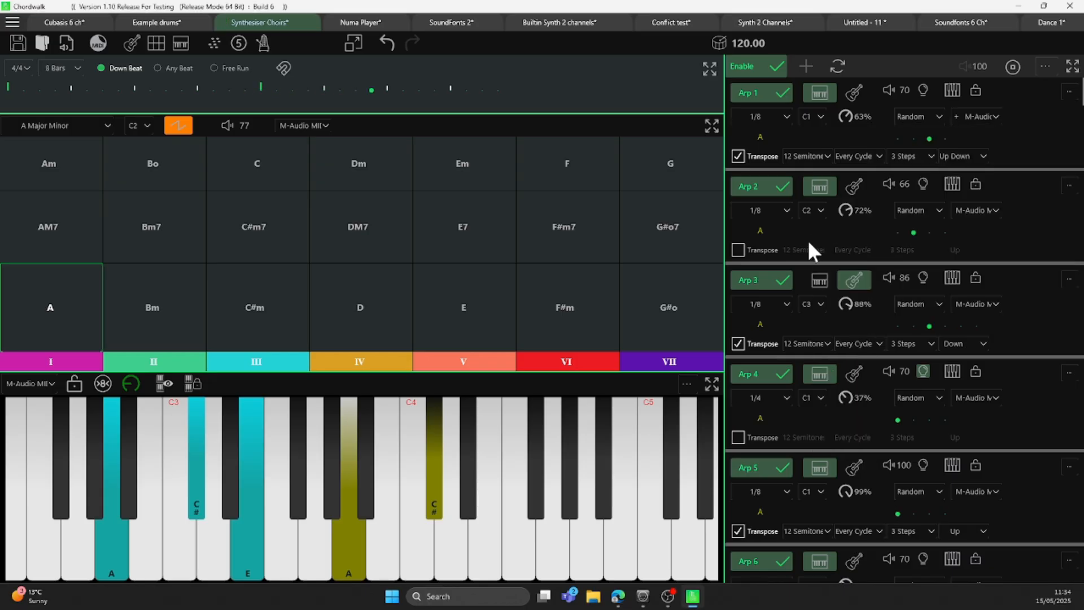
# Compare the device assignments of Arp 3 and Arp 1 with the list of enabled MIDI devices.
pyautogui.click(975, 305)
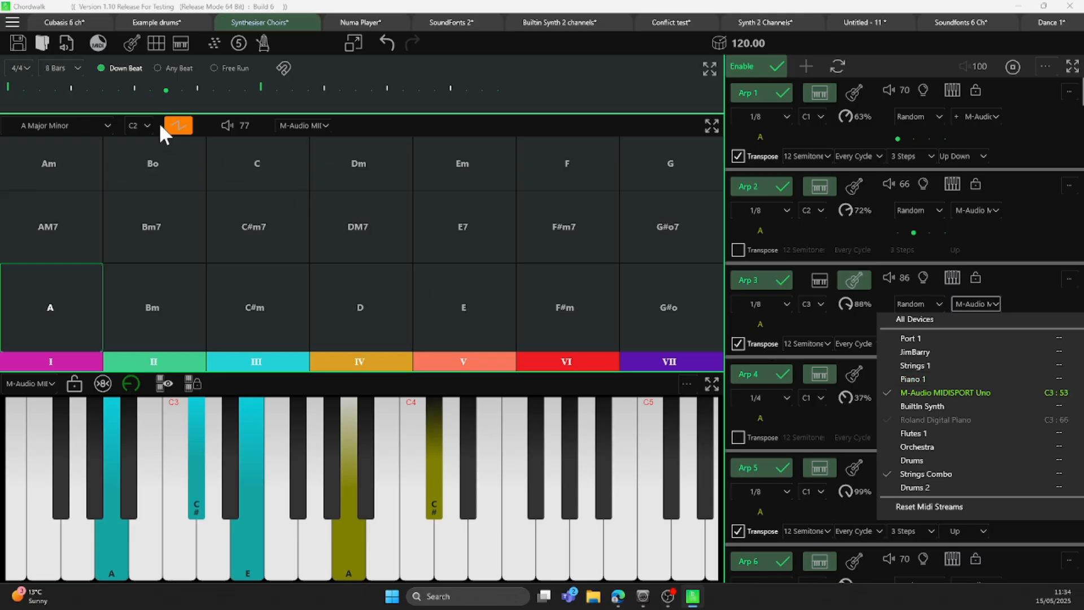
pyautogui.click(93, 45)
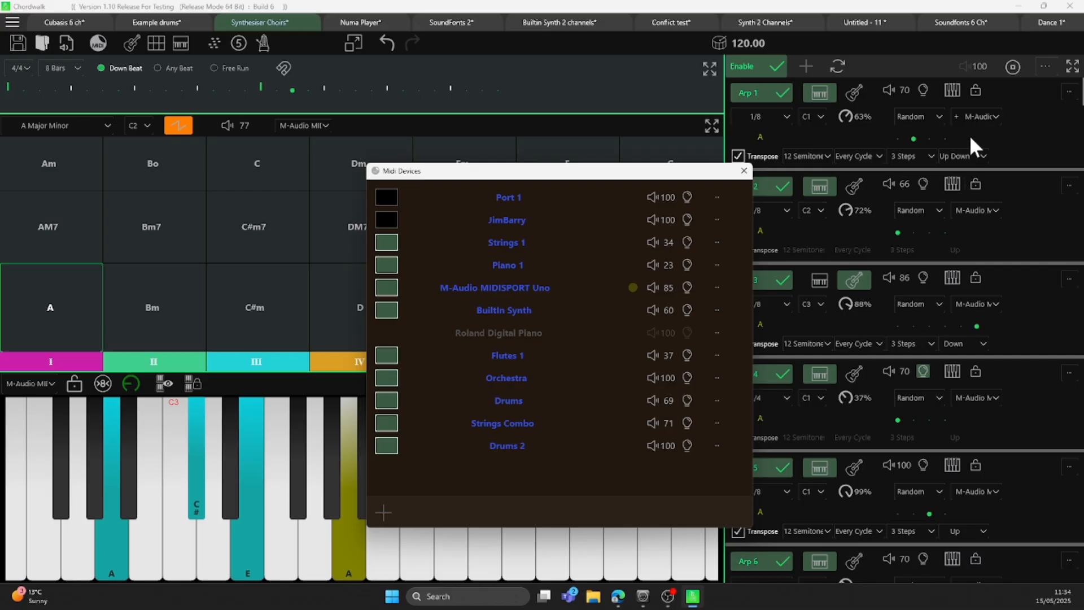
pyautogui.click(984, 113)
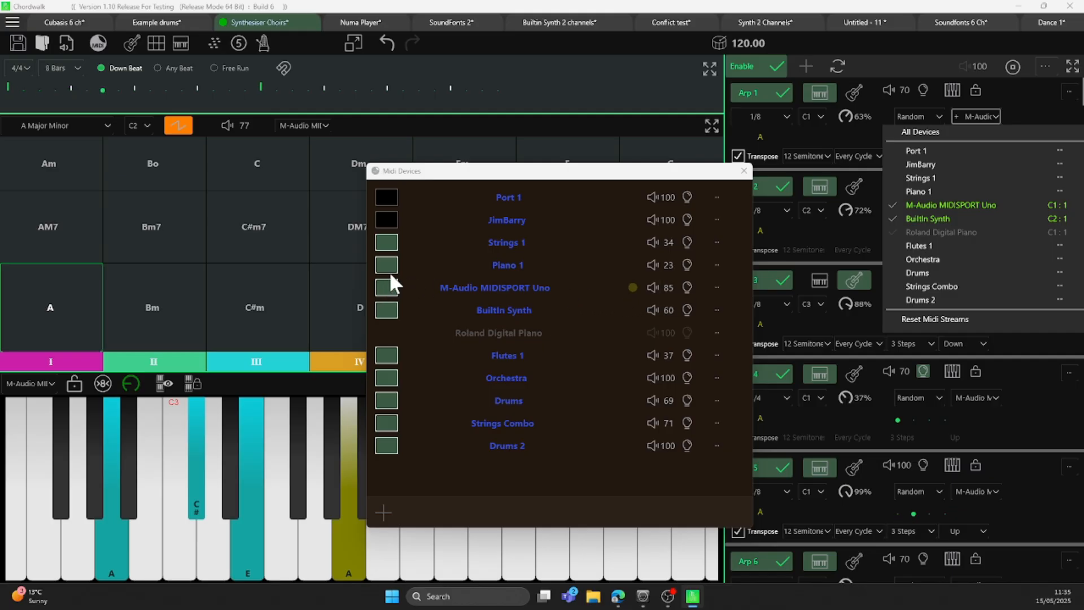
pyautogui.click(742, 172)
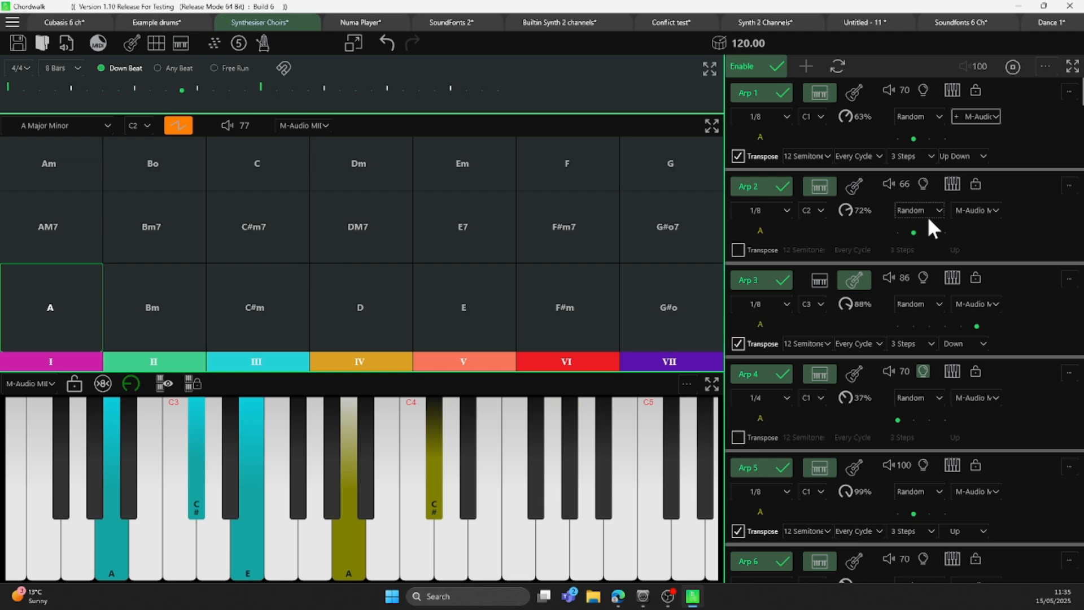
# Try channels C2, C3, C4 and C5 of M-Audio MIDISPORT Uno one after another on Arp 1, removing each again.
pyautogui.click(984, 118)
pyautogui.click(1055, 205)
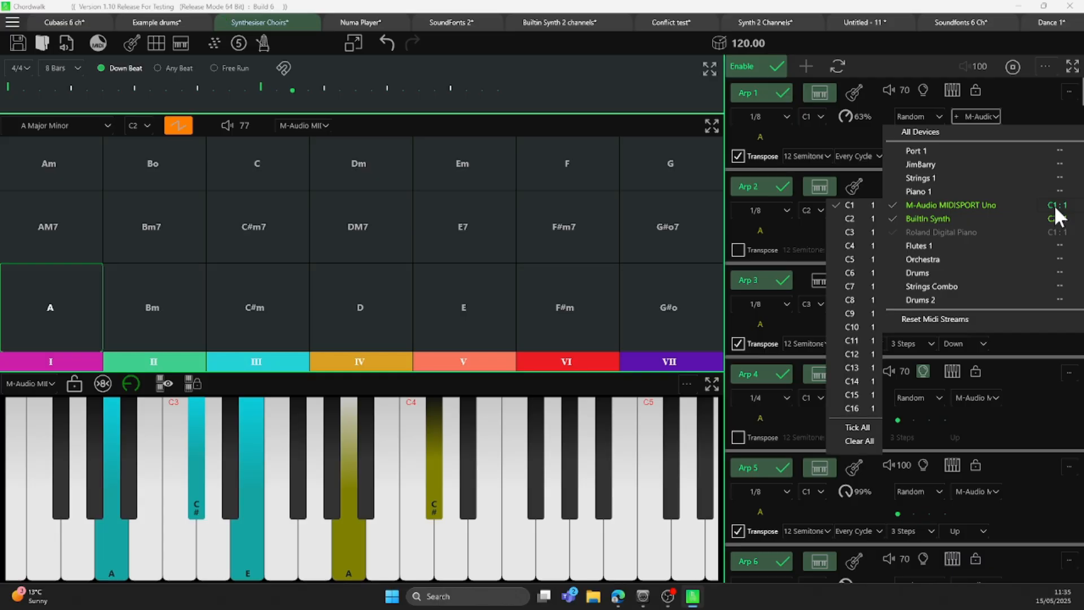
pyautogui.click(842, 219)
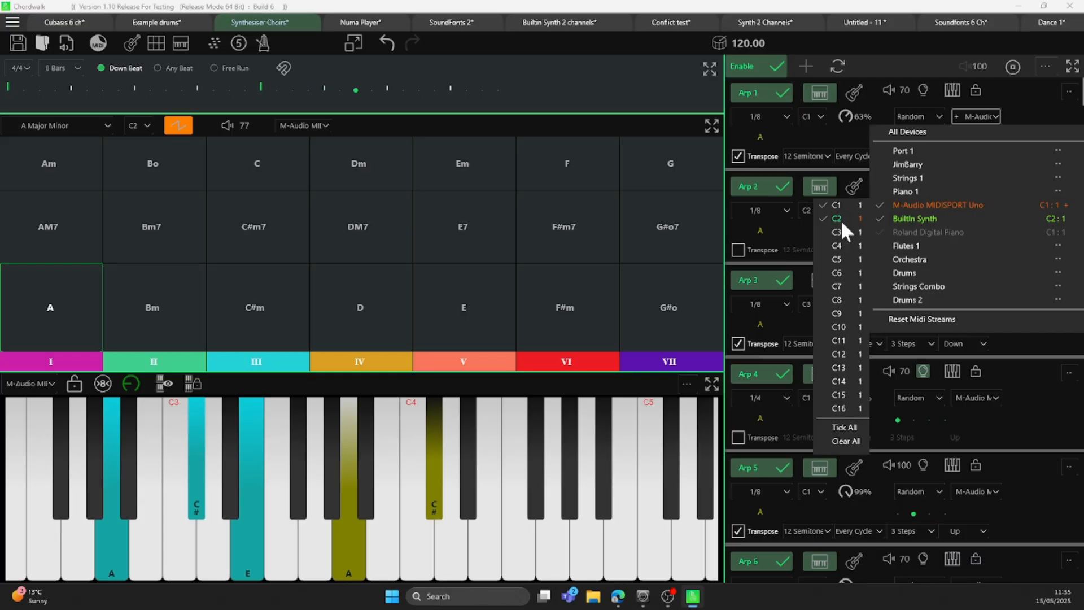
pyautogui.click(821, 218)
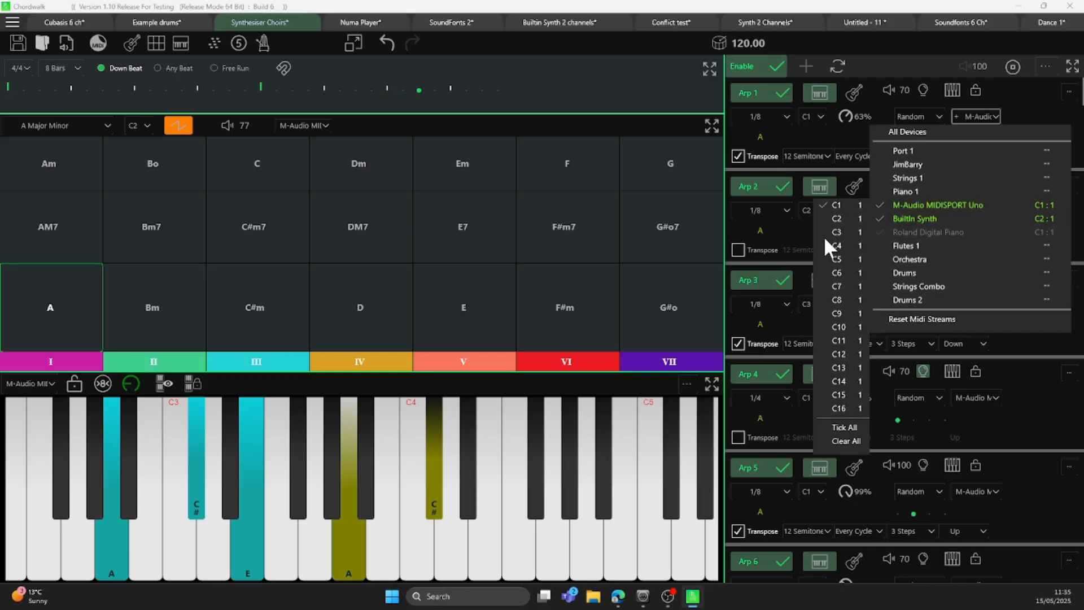
pyautogui.click(824, 232)
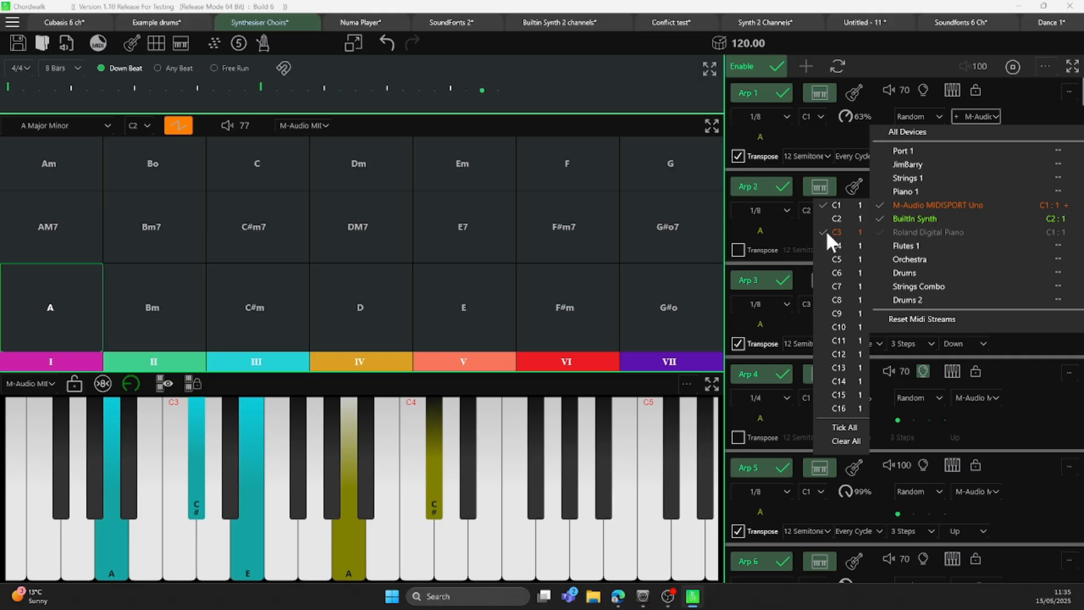
pyautogui.click(825, 231)
pyautogui.click(825, 244)
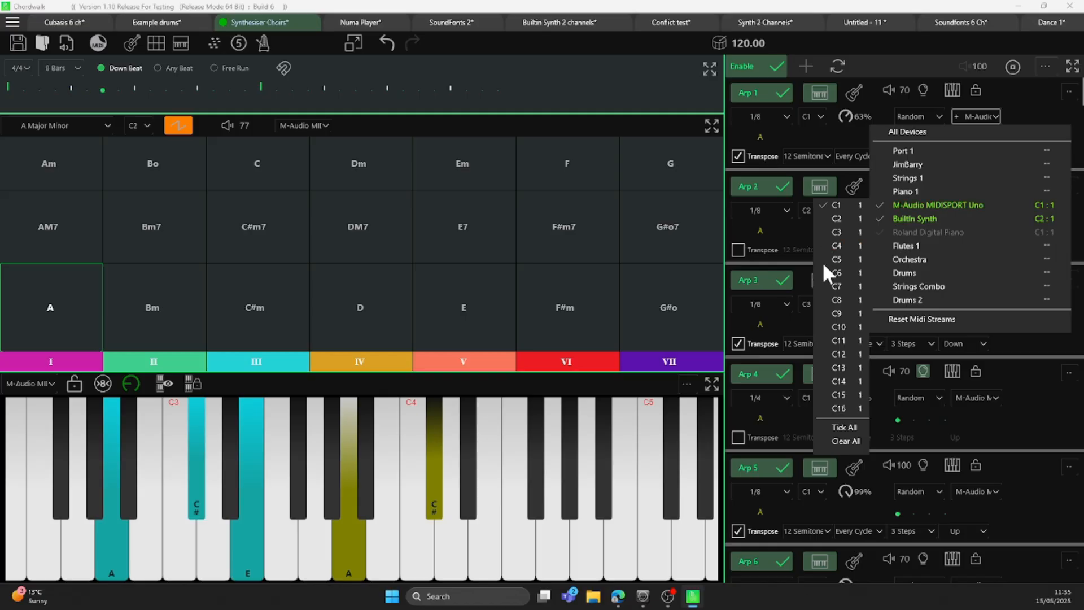
pyautogui.click(822, 261)
pyautogui.click(822, 260)
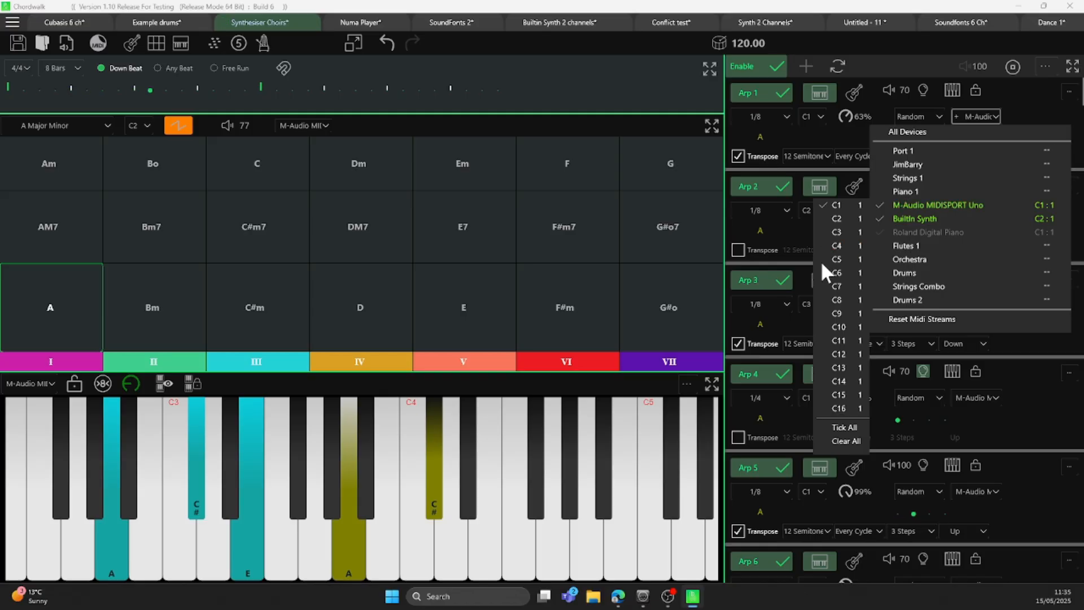
# Add channel C9 of M-Audio MIDISPORT Uno to Arp 1 after trying C10.
pyautogui.click(826, 314)
pyautogui.click(826, 313)
pyautogui.click(826, 327)
pyautogui.click(828, 325)
pyautogui.click(824, 313)
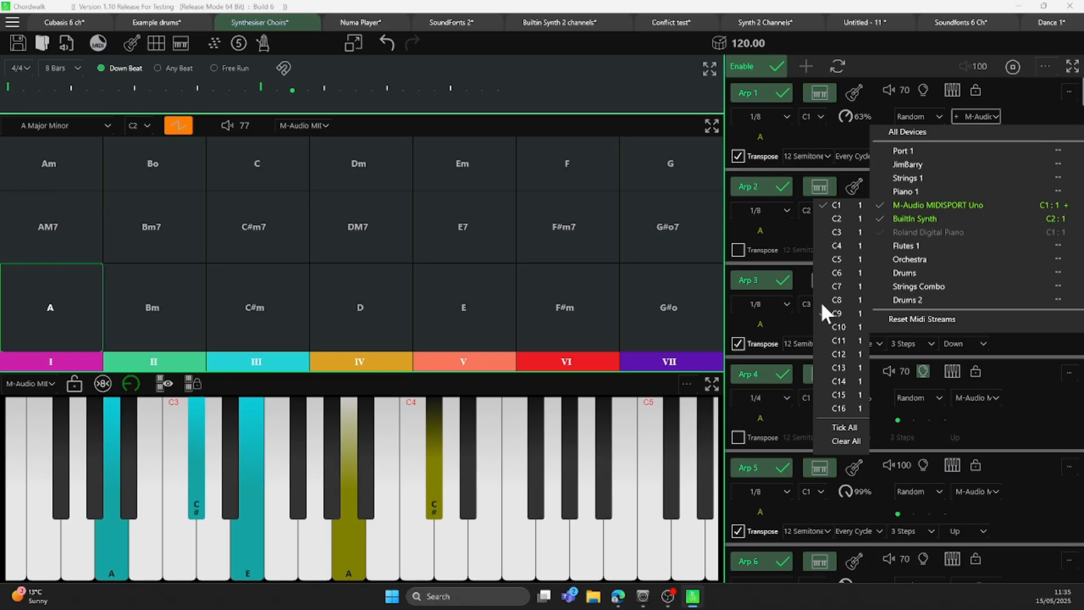
# Disable M-Audio MIDISPORT Uno among the MIDI devices, check Arp 1's device list, and re-enable the device.
pyautogui.click(99, 43)
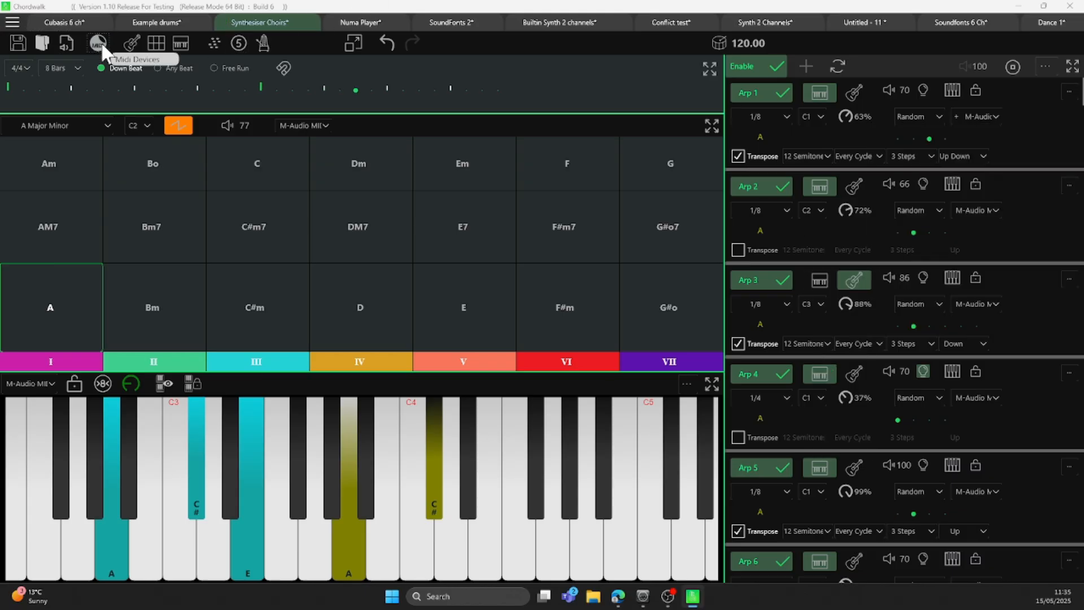
pyautogui.click(99, 43)
pyautogui.click(387, 286)
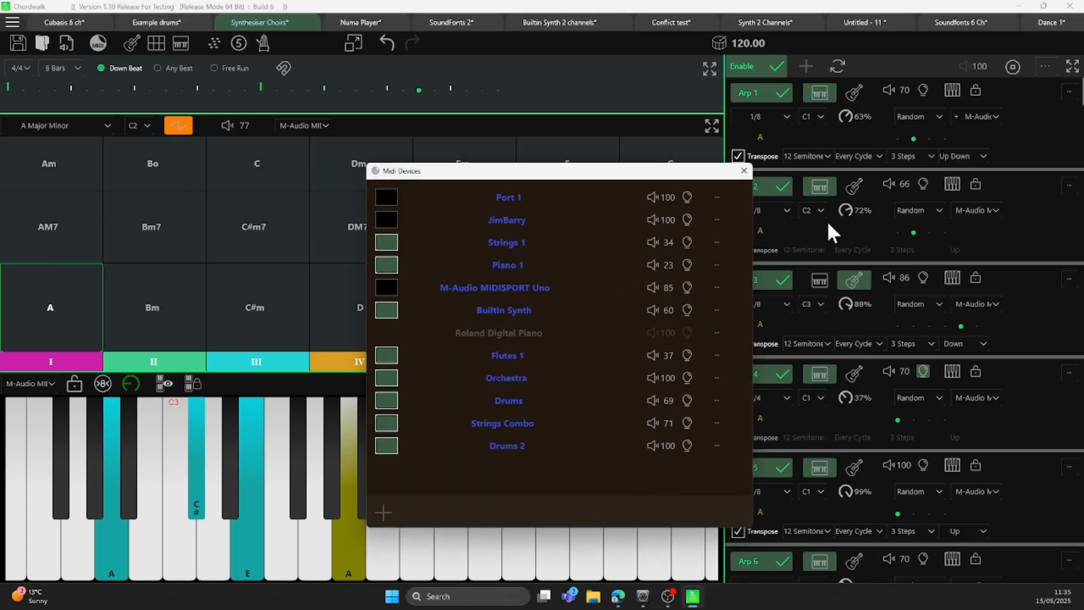
pyautogui.click(982, 116)
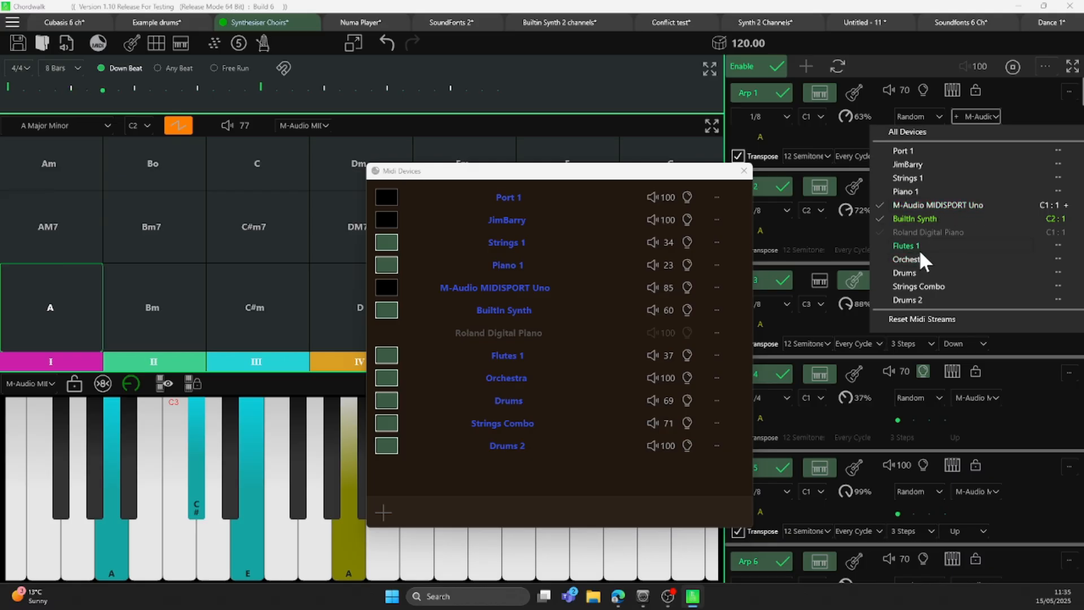
pyautogui.click(390, 285)
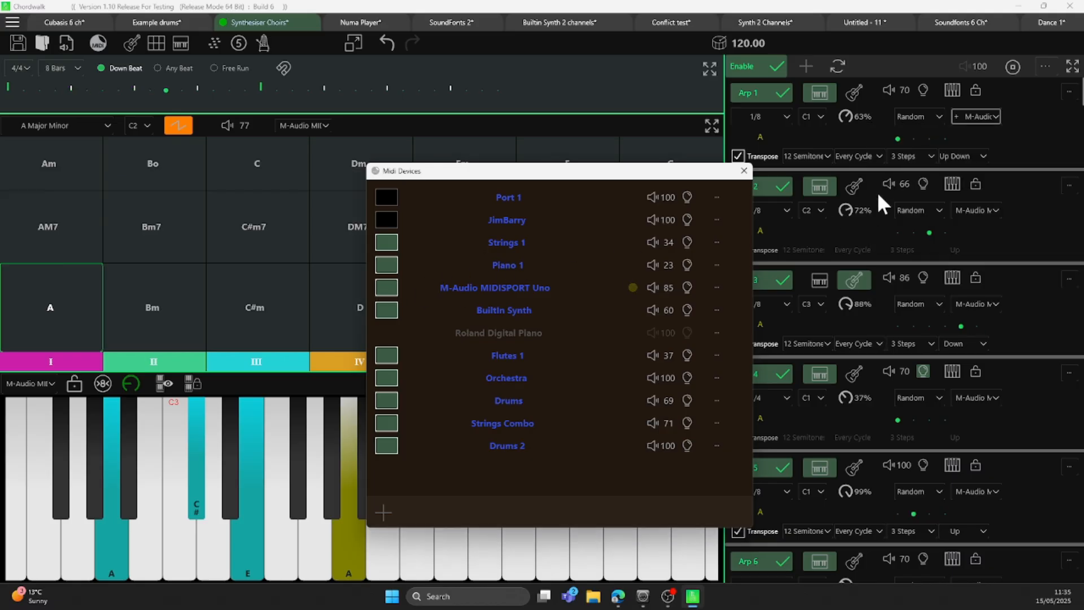
# Check the devices and channels assigned to Arp 1, and close the list of MIDI devices.
pyautogui.click(982, 114)
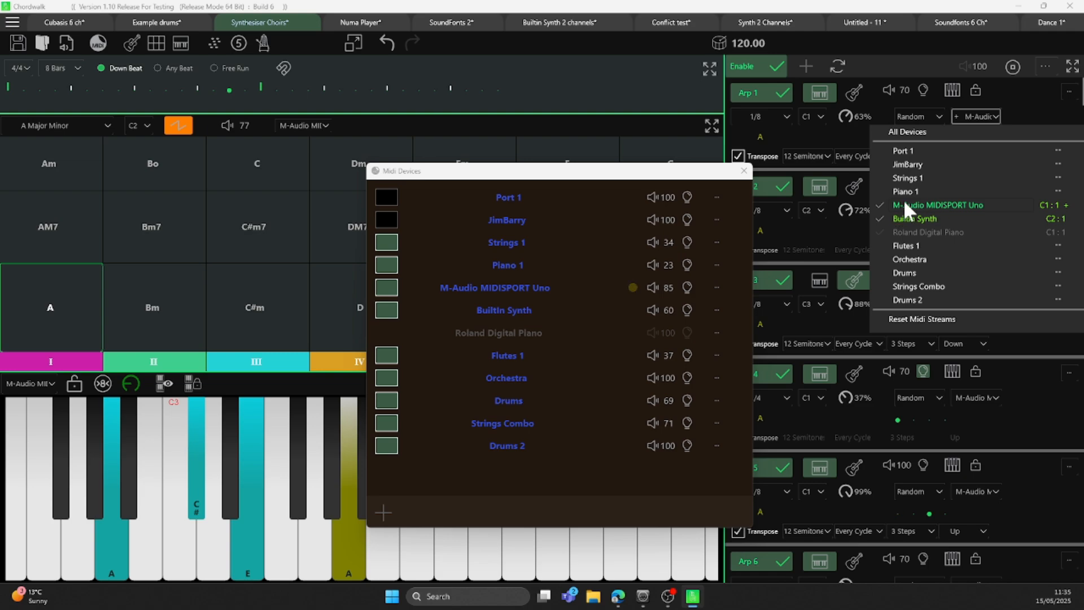
pyautogui.click(743, 170)
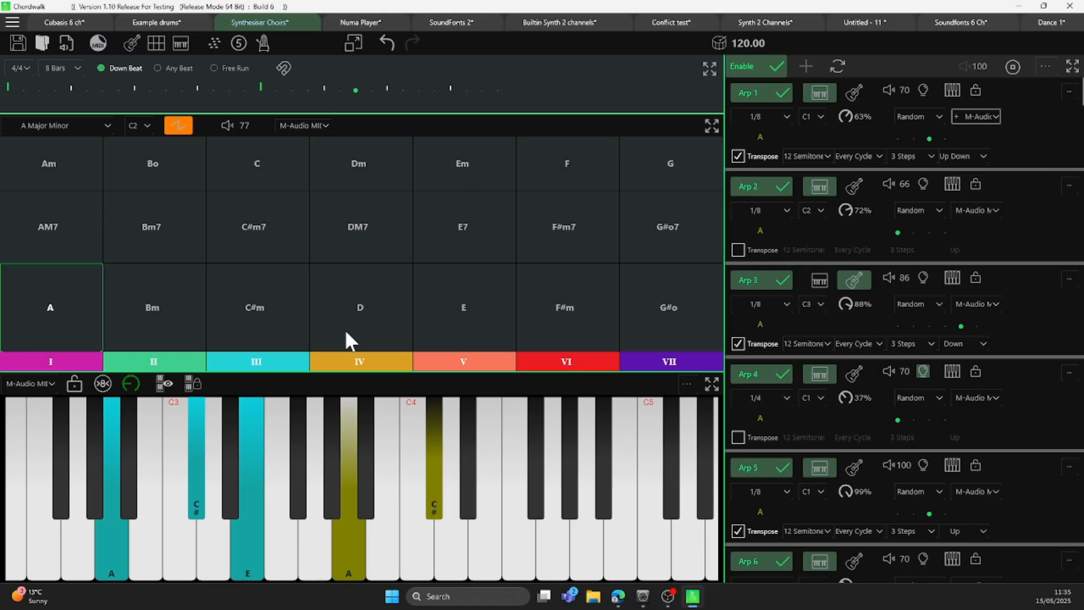
# Play the D chord and turn on solo for Arps 5, 6, 3, 2 and 1.
pyautogui.click(355, 300)
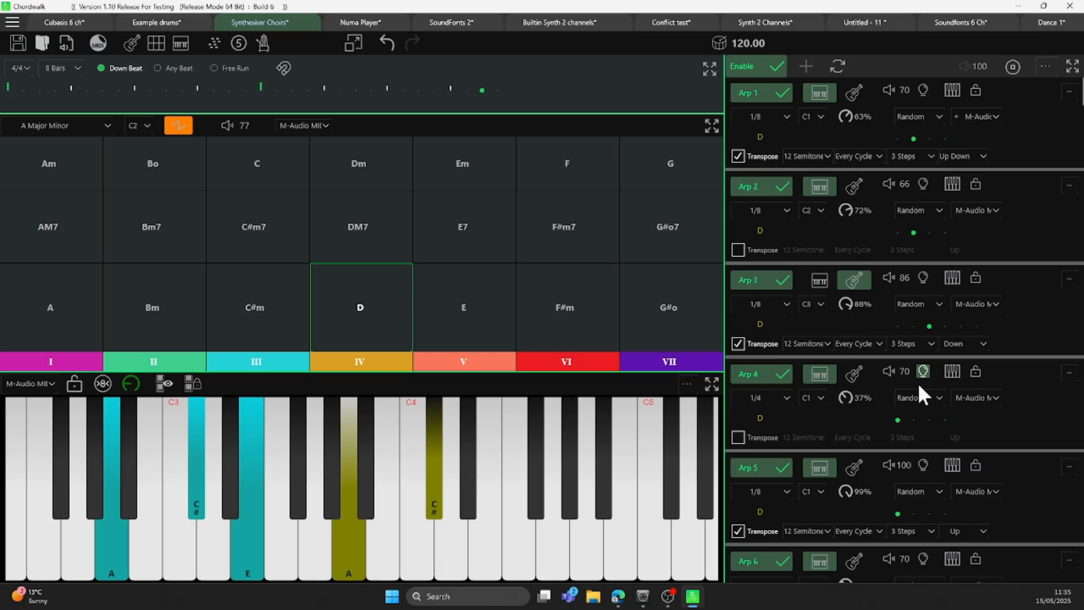
pyautogui.click(922, 466)
pyautogui.click(923, 559)
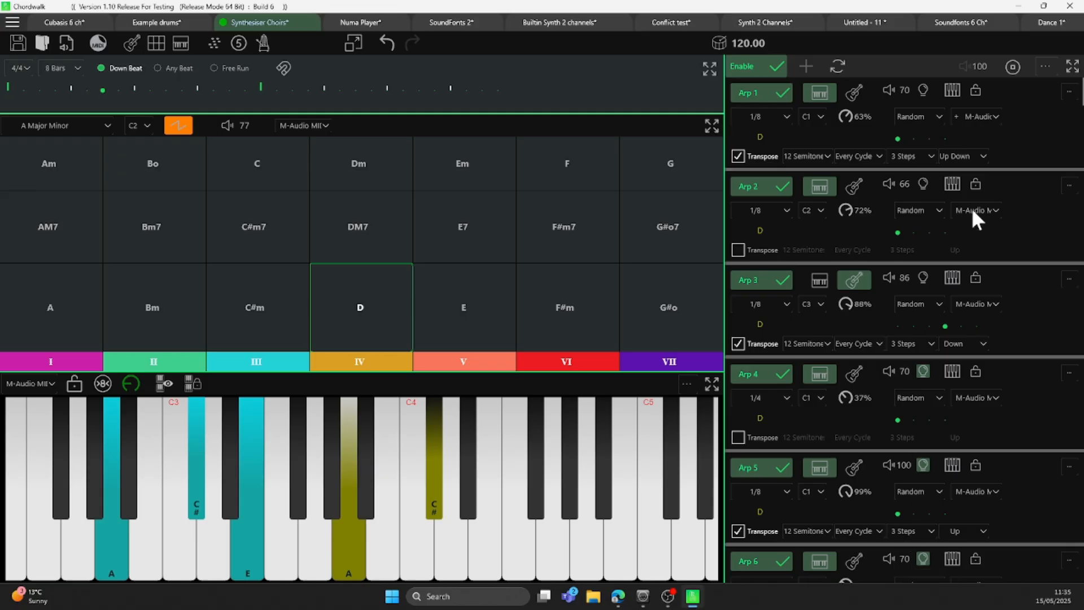
pyautogui.click(924, 278)
pyautogui.click(923, 184)
pyautogui.click(922, 89)
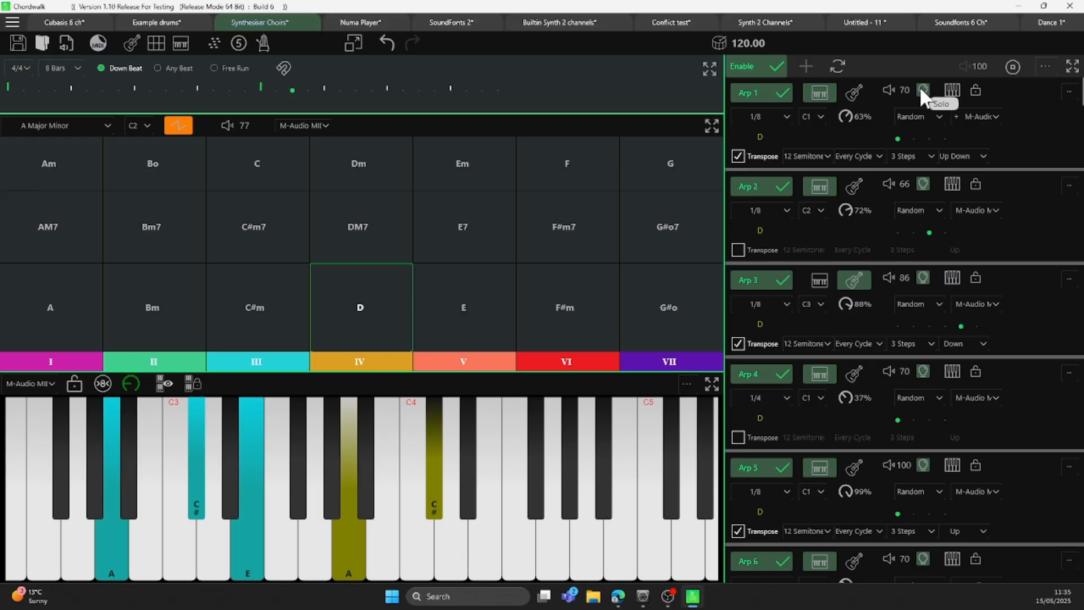
# Play the E, D and A chords in turn with the soloed arpeggiators running.
pyautogui.click(461, 311)
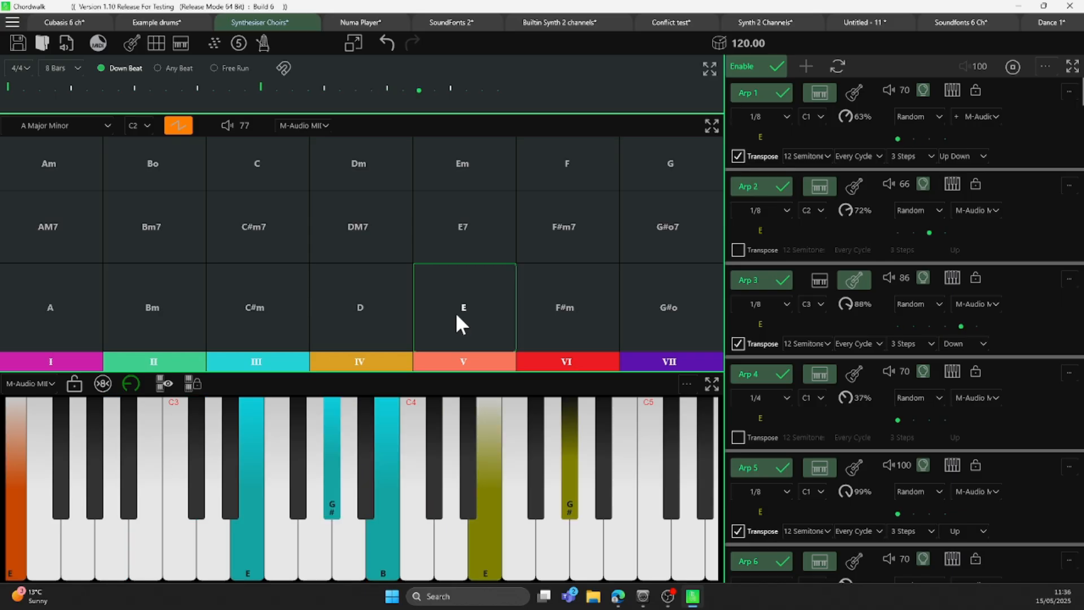
pyautogui.click(364, 310)
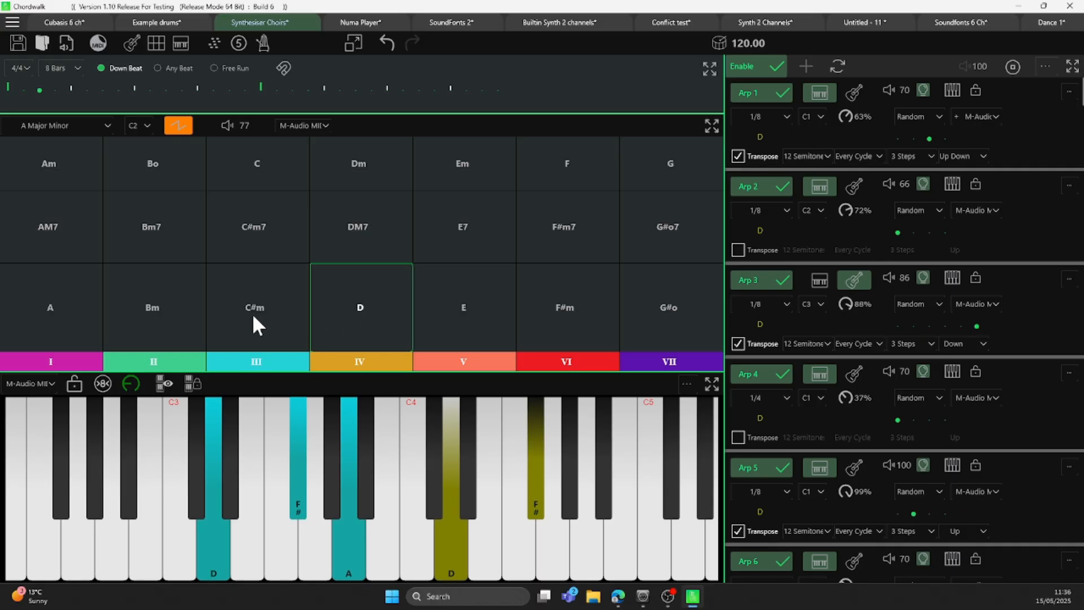
pyautogui.click(42, 307)
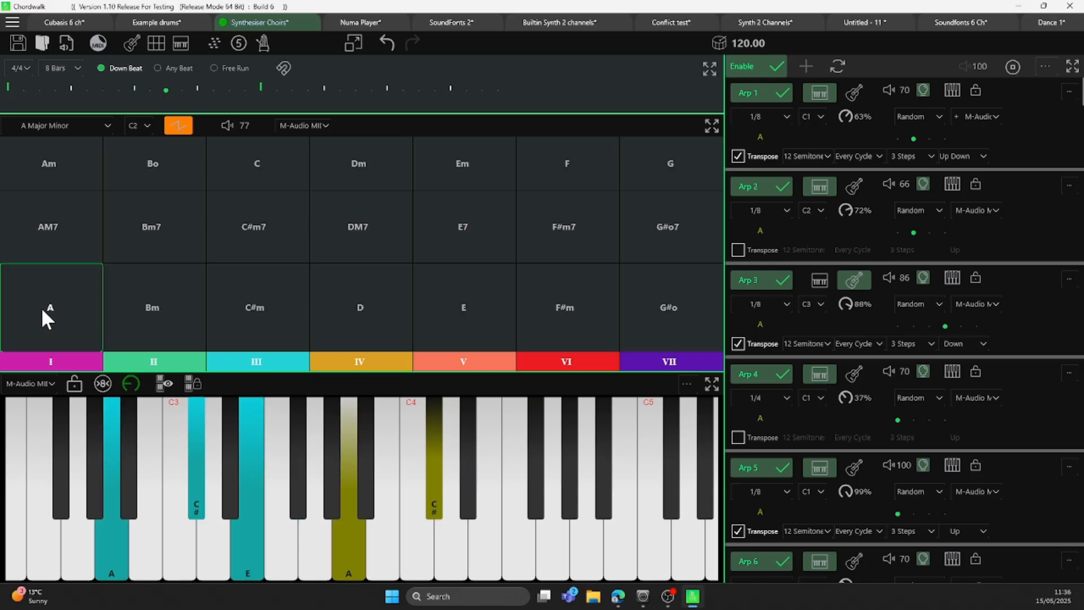